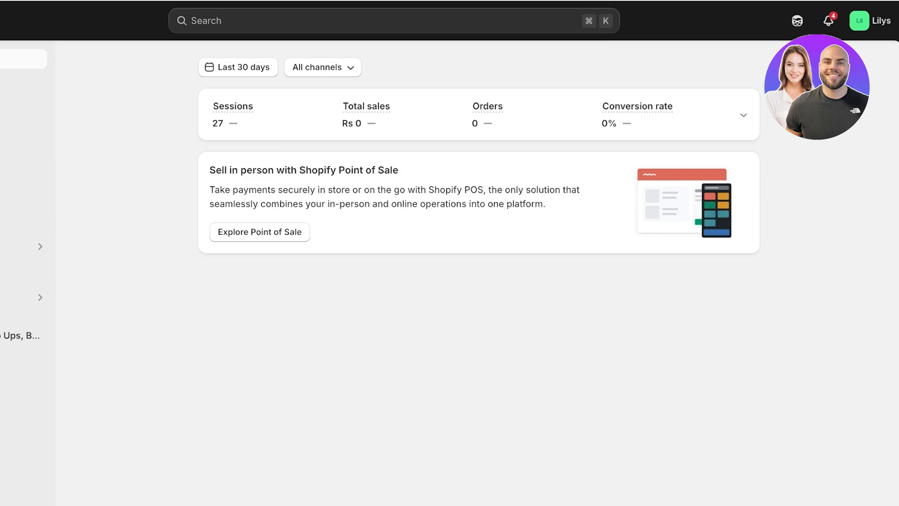
# - Open the online storefront and look through the home page and the Mascara and Liquid Lipstick product pages for review sections
pyautogui.click(37, 265)
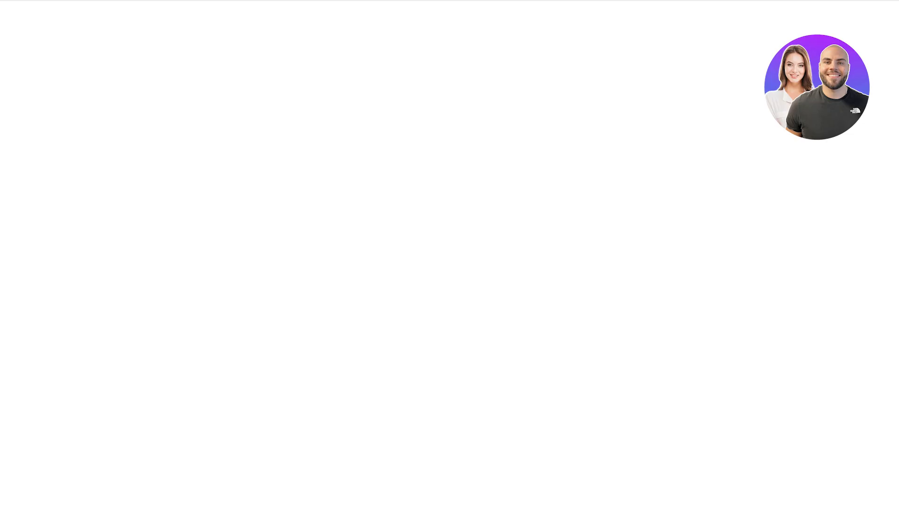
pyautogui.scroll(-10, 349, 188)
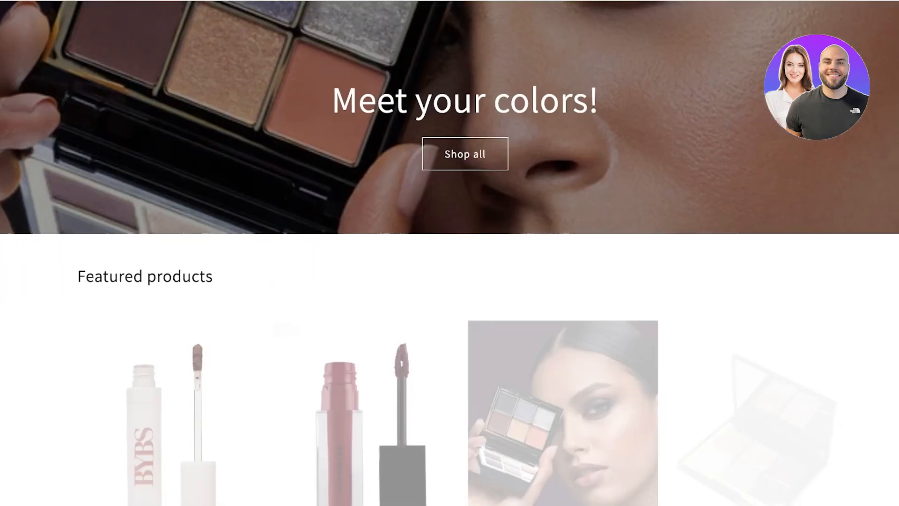
pyautogui.scroll(2, 543, 196)
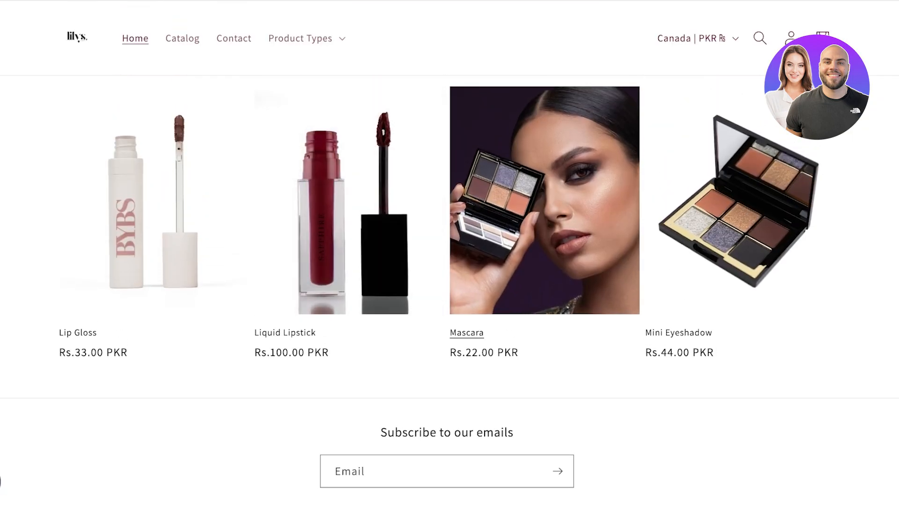
pyautogui.click(609, 241)
pyautogui.scroll(-2, 614, 243)
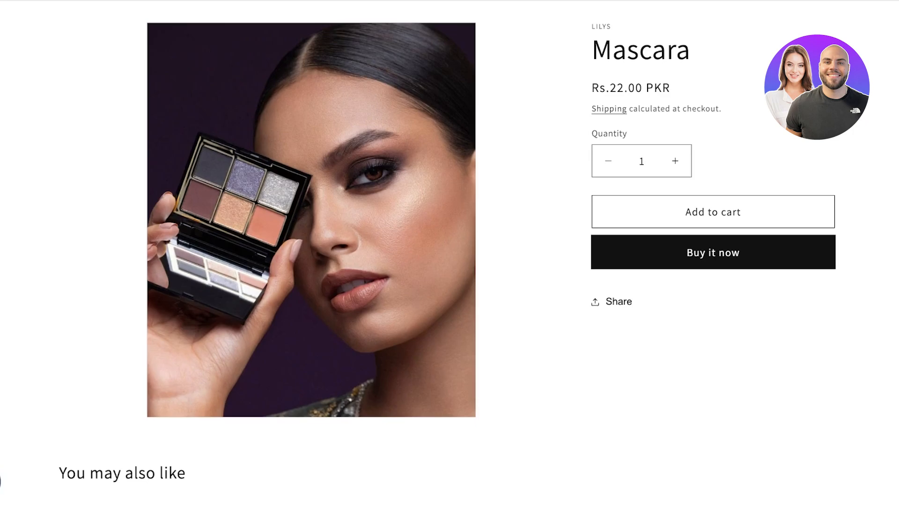
pyautogui.scroll(-8, 450, 253)
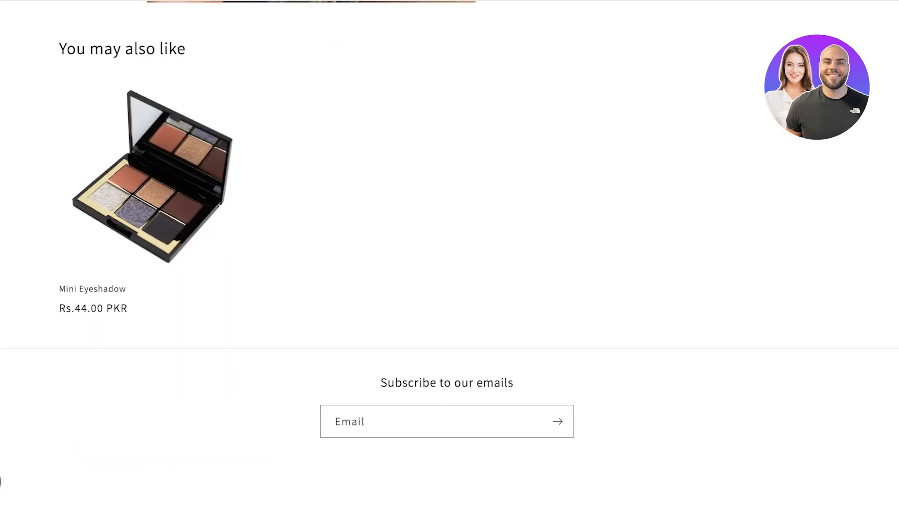
pyautogui.scroll(10, 449, 253)
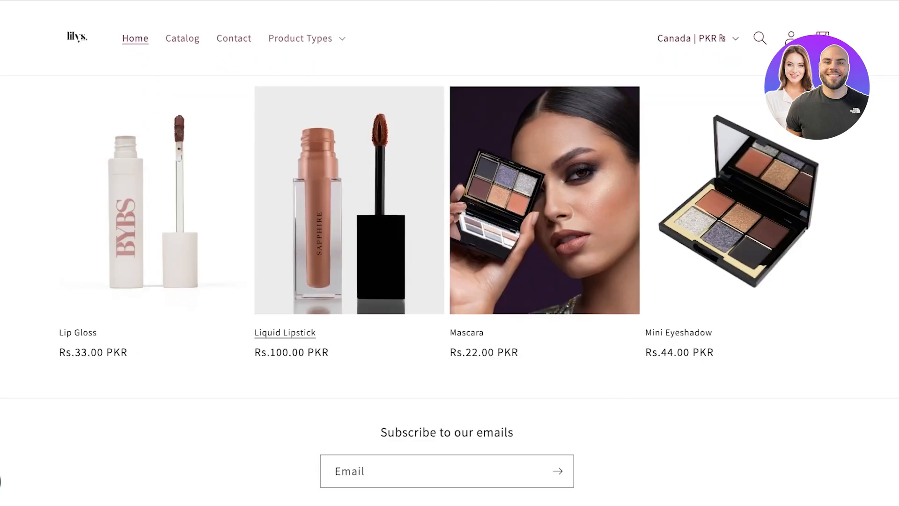
pyautogui.click(349, 201)
pyautogui.scroll(-8, 449, 253)
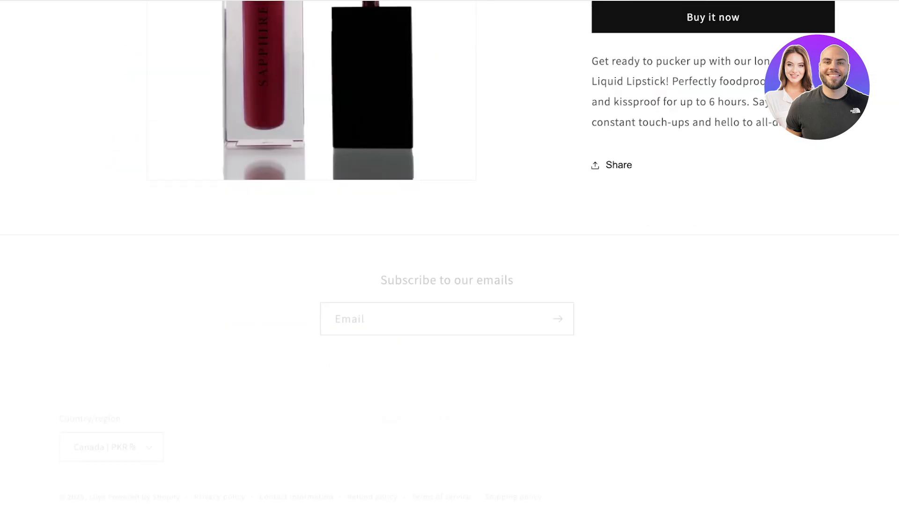
pyautogui.scroll(8, 449, 253)
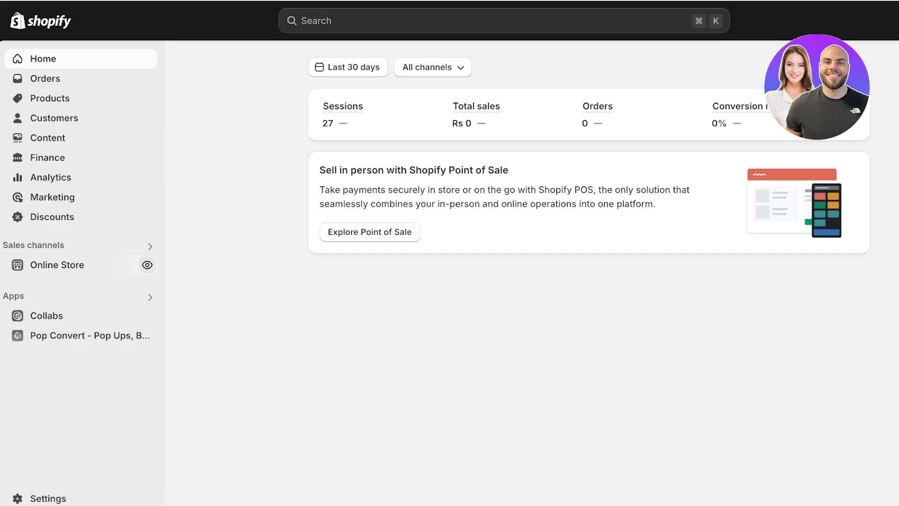
# - Go from the store's apps and sales channels settings to the Shopify App Store and search for "loox"
pyautogui.click(48, 498)
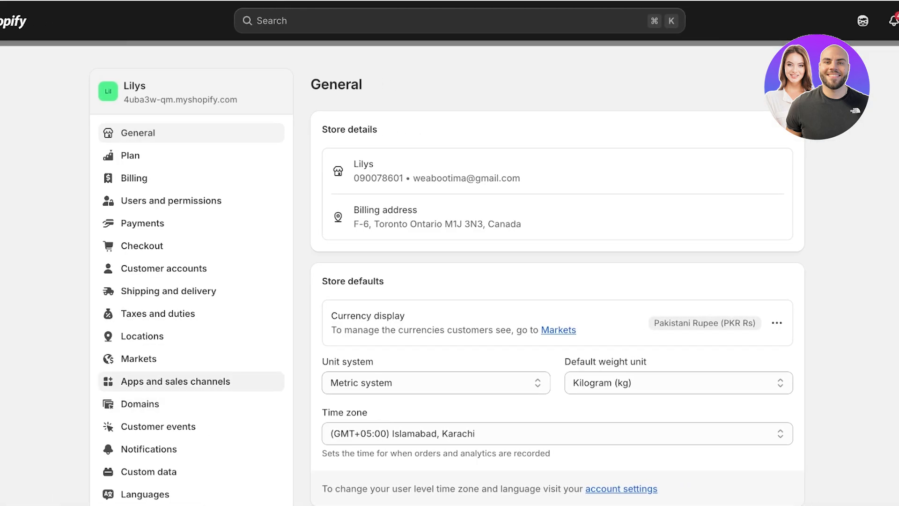
pyautogui.click(175, 381)
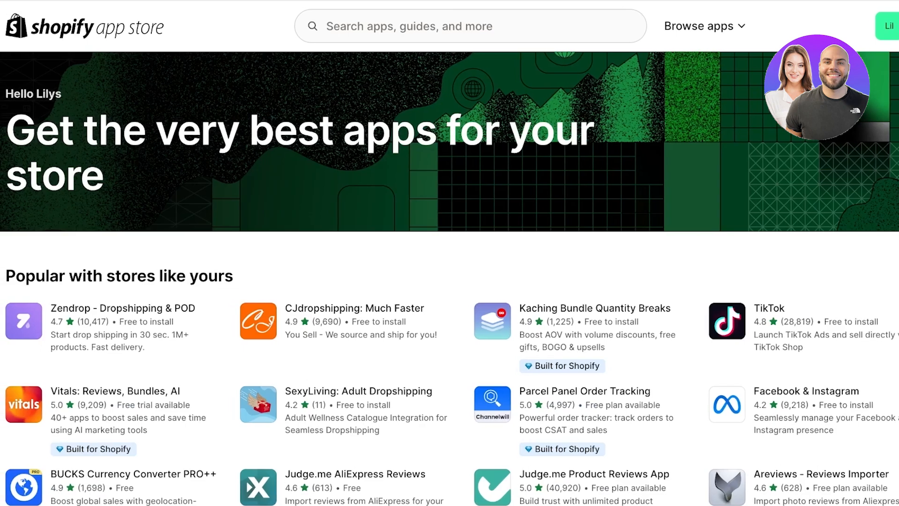
pyautogui.click(471, 26)
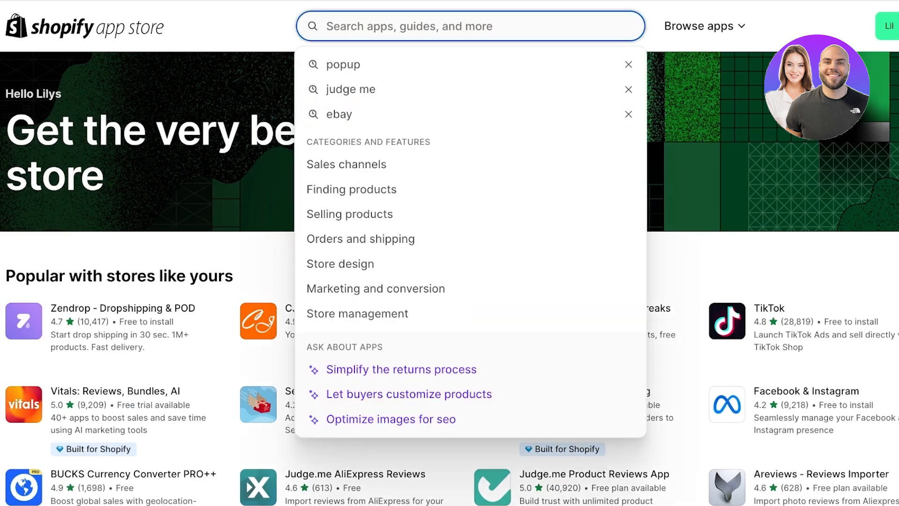
pyautogui.write('loox')
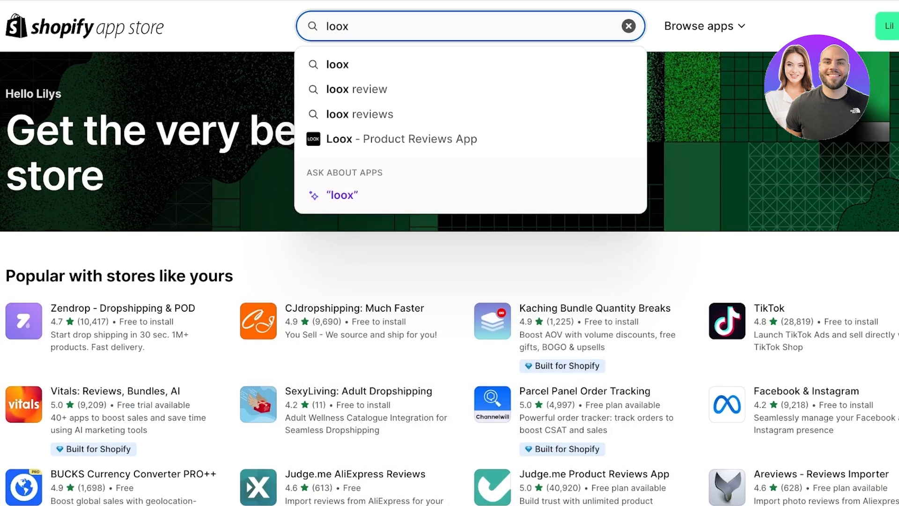
pyautogui.press('Return')
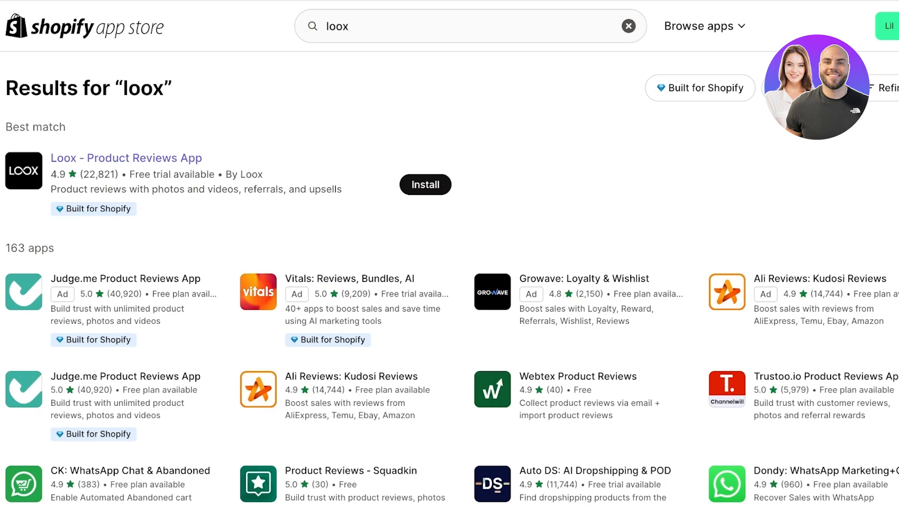
# - Review the Loox - Product Reviews App listing and install the app on the store
pyautogui.click(126, 158)
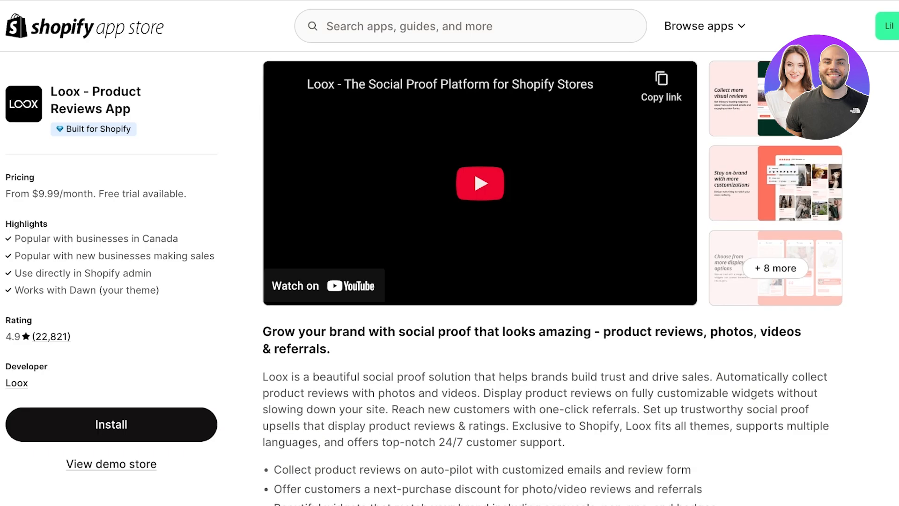
pyautogui.scroll(-10, 450, 281)
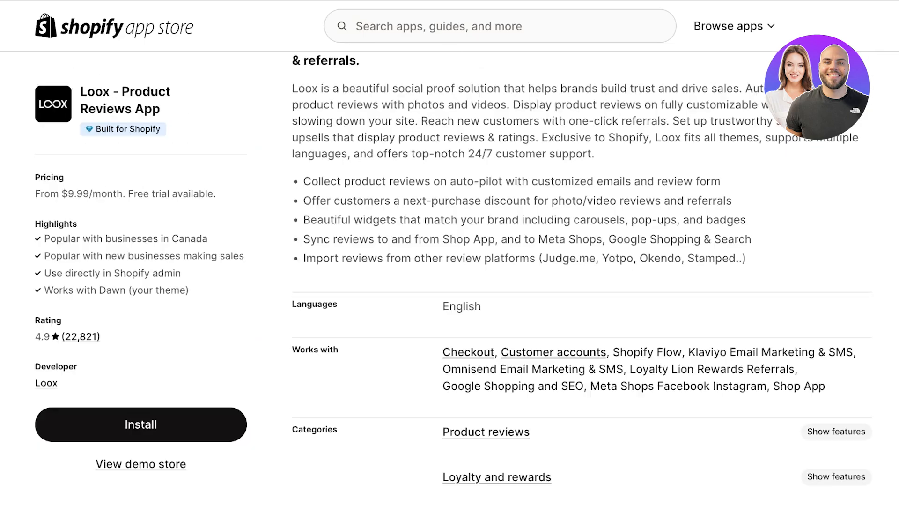
pyautogui.scroll(1, 581, 267)
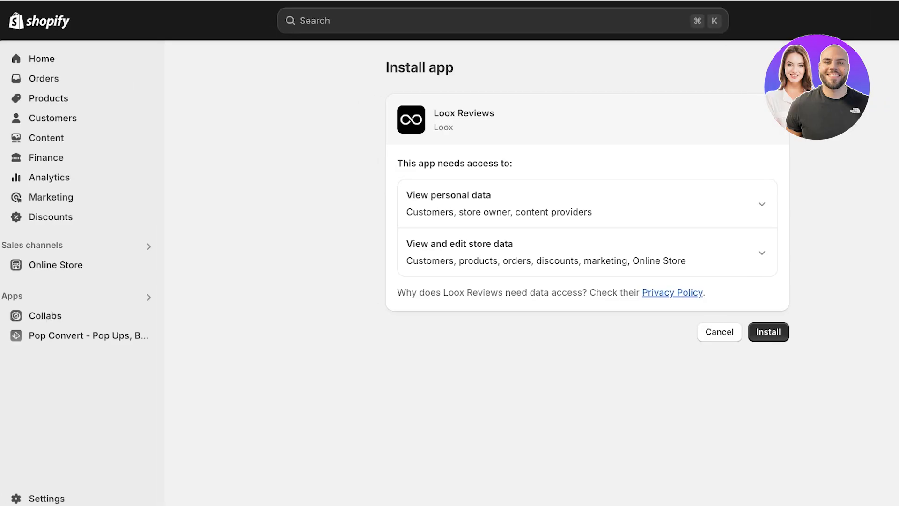
pyautogui.click(769, 332)
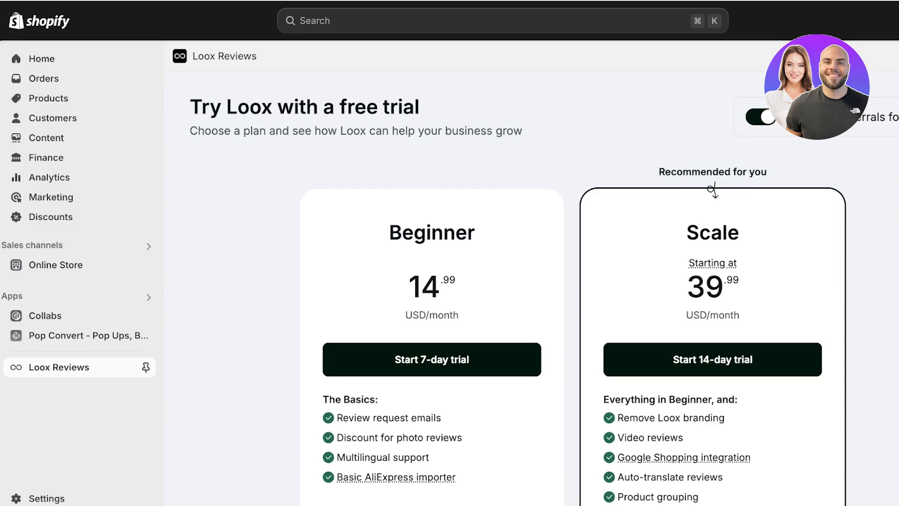
# - Turn off the referrals add-on, choose the Beginner plan's 7-day trial at $9.99 USD, and approve the subscription
pyautogui.click(760, 116)
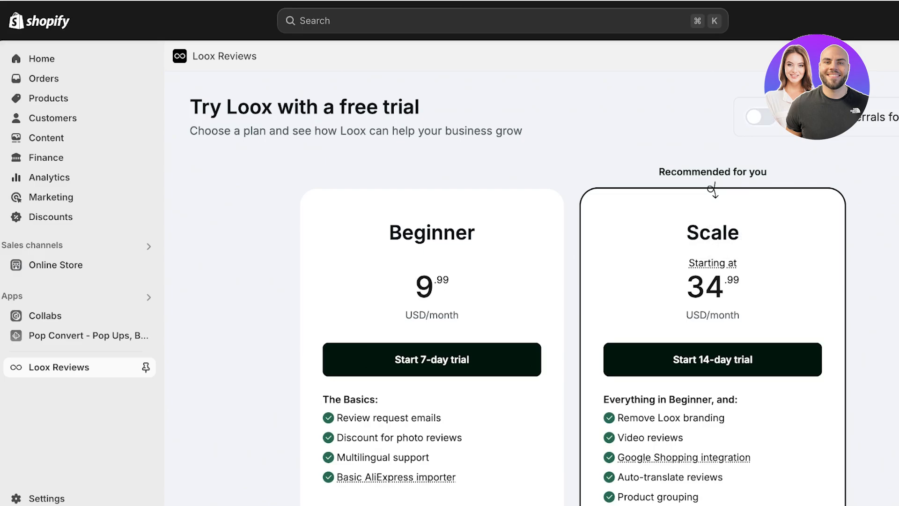
pyautogui.scroll(-1, 468, 300)
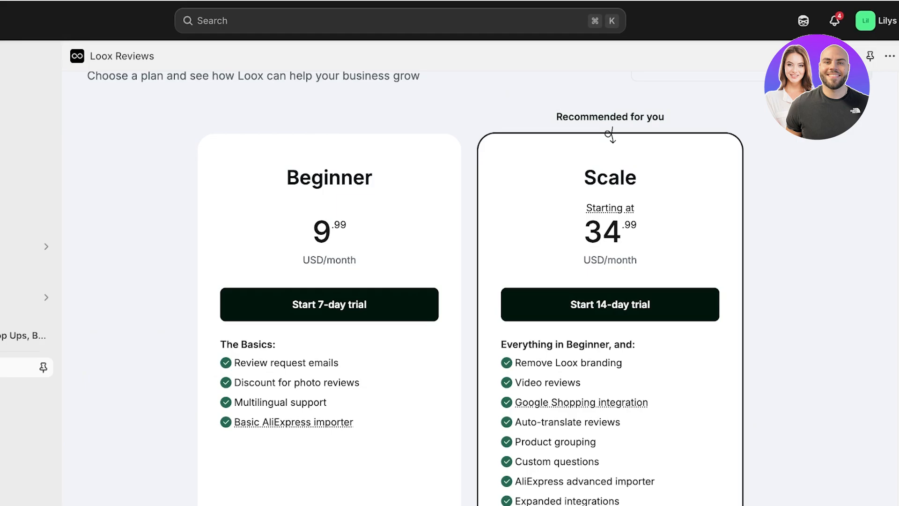
pyautogui.click(329, 305)
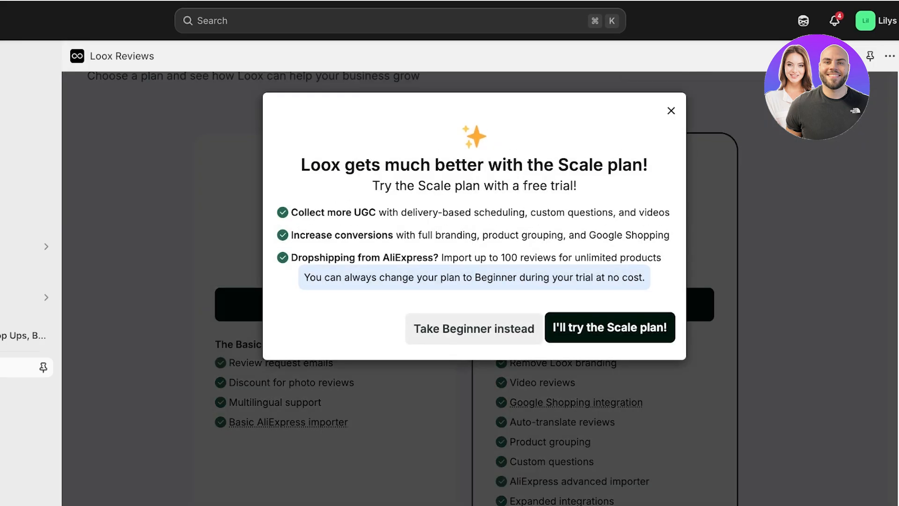
pyautogui.click(474, 328)
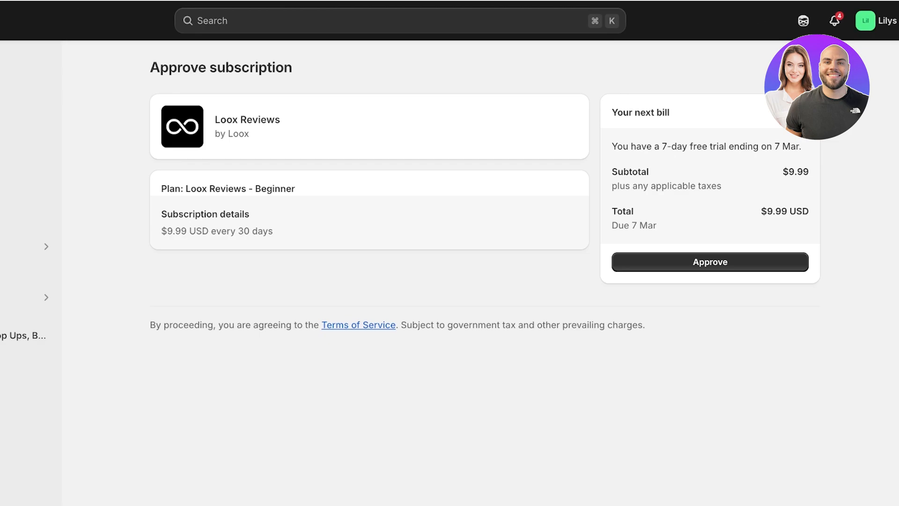
pyautogui.click(710, 262)
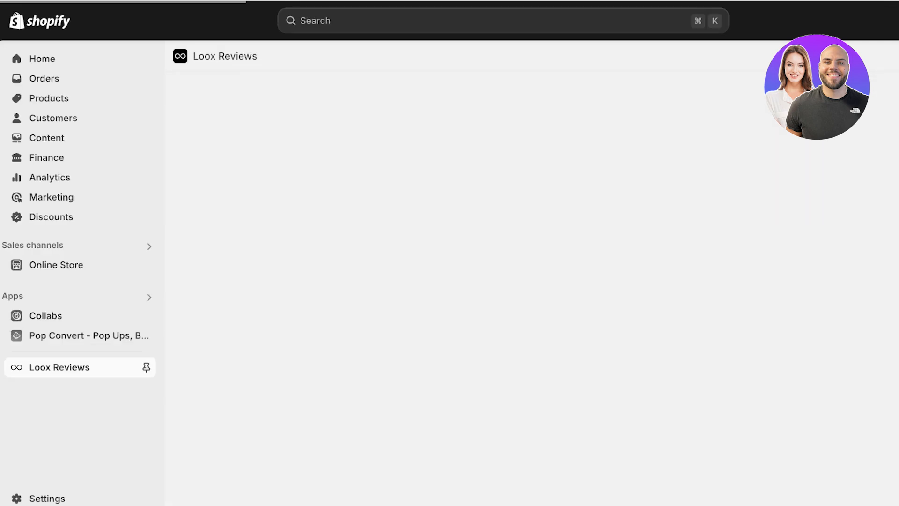
# - Pin Loox Reviews to the admin navigation and begin its setup with English as the store's primary language
pyautogui.click(146, 367)
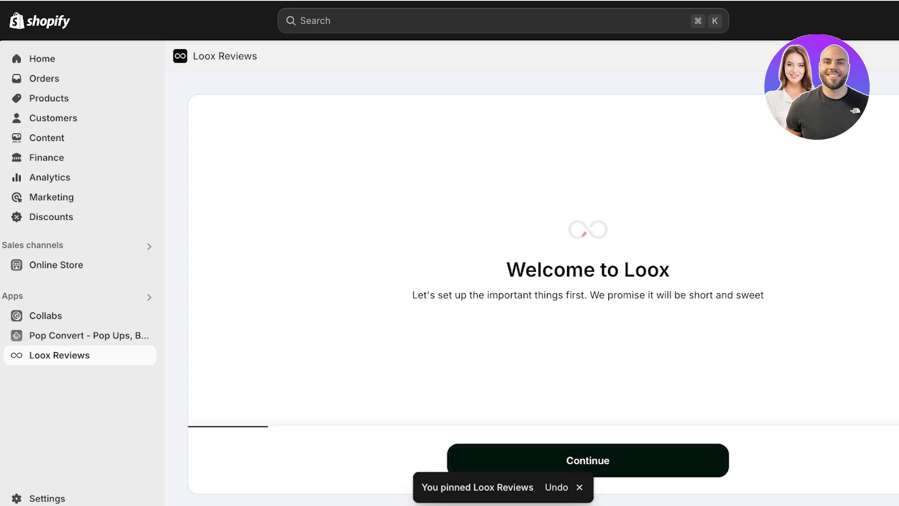
pyautogui.click(588, 461)
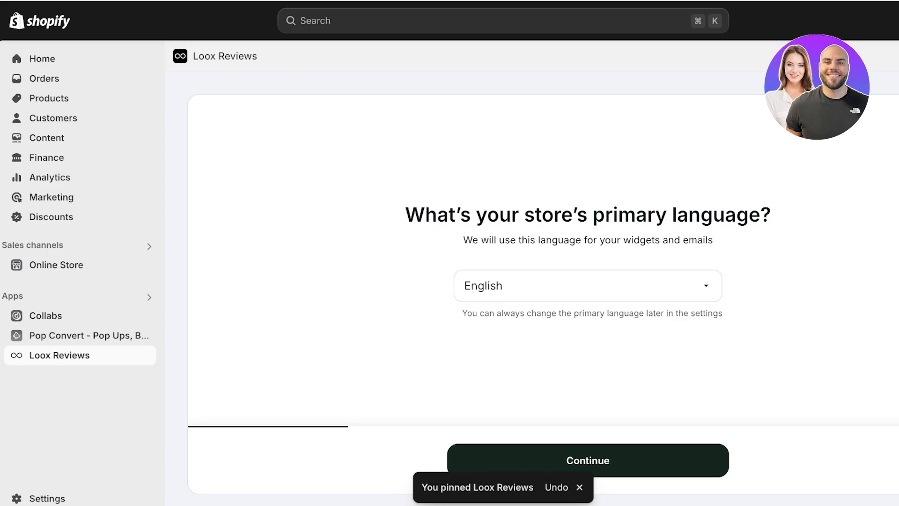
pyautogui.click(589, 460)
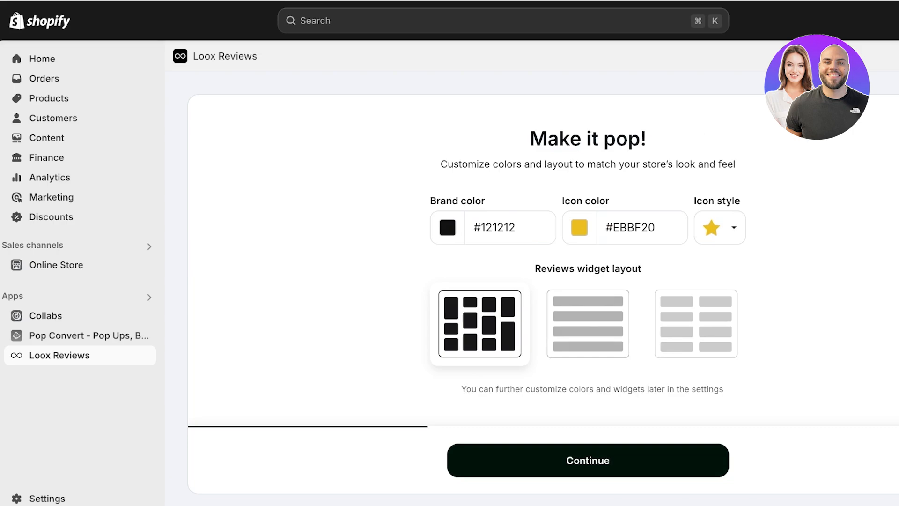
# - Set the Loox brand color to dark magenta #8D094D and the icon color to yellow #F1C62A
pyautogui.click(447, 227)
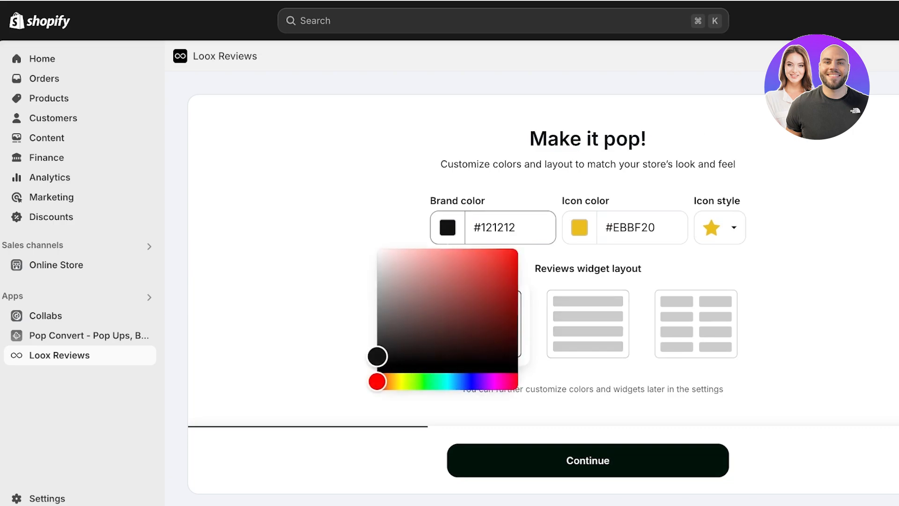
pyautogui.moveTo(489, 392); pyautogui.dragTo(493, 392)
pyautogui.click(448, 228)
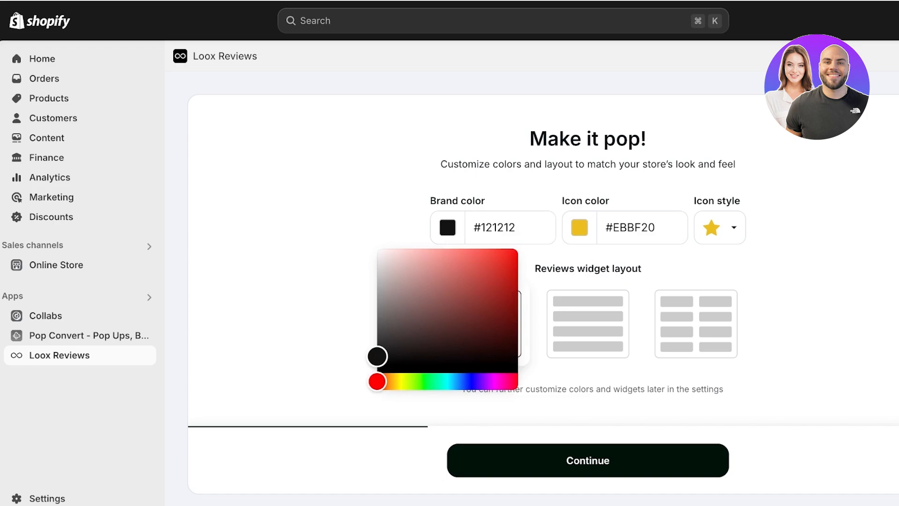
pyautogui.moveTo(377, 381); pyautogui.dragTo(502, 381)
pyautogui.click(483, 300)
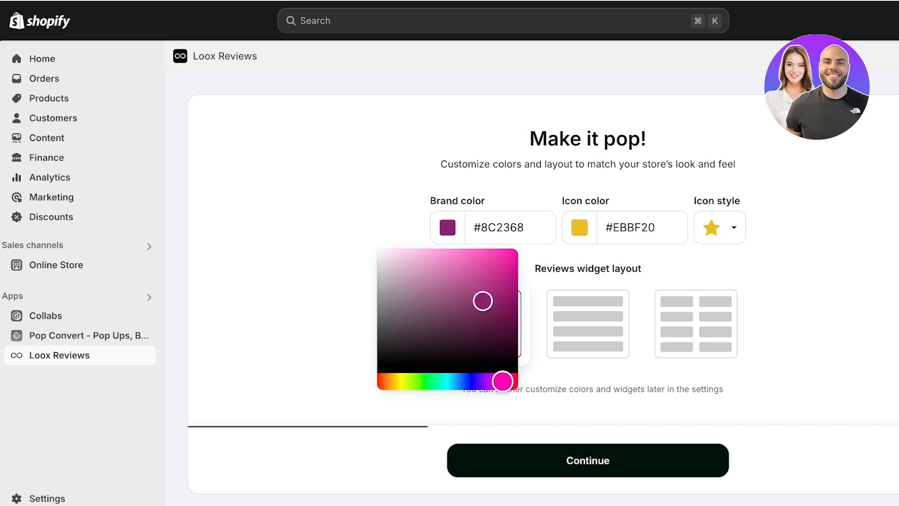
pyautogui.moveTo(483, 301); pyautogui.dragTo(515, 293)
pyautogui.moveTo(503, 381); pyautogui.dragTo(506, 381)
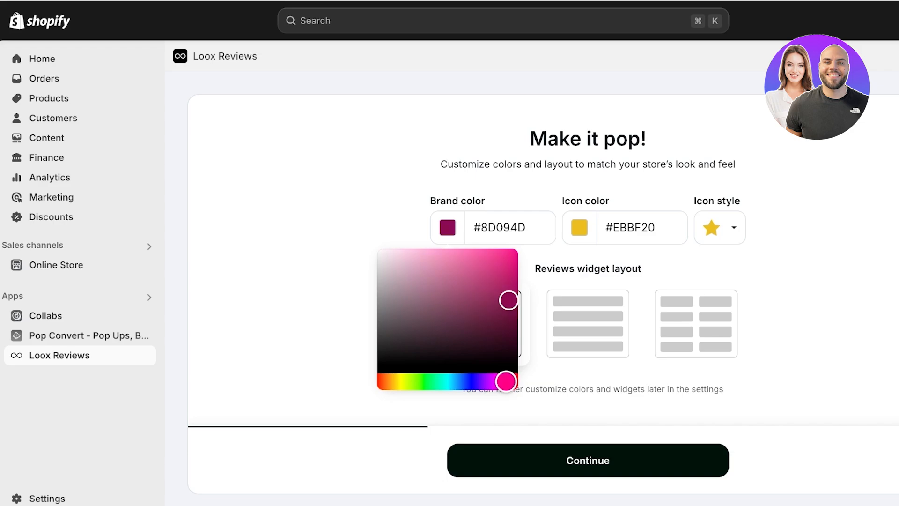
pyautogui.click(580, 227)
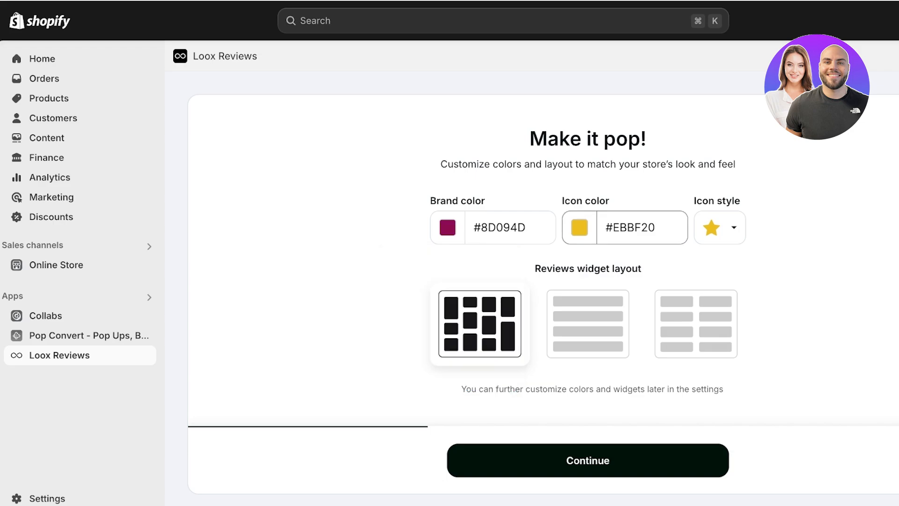
pyautogui.moveTo(630, 258); pyautogui.dragTo(625, 256)
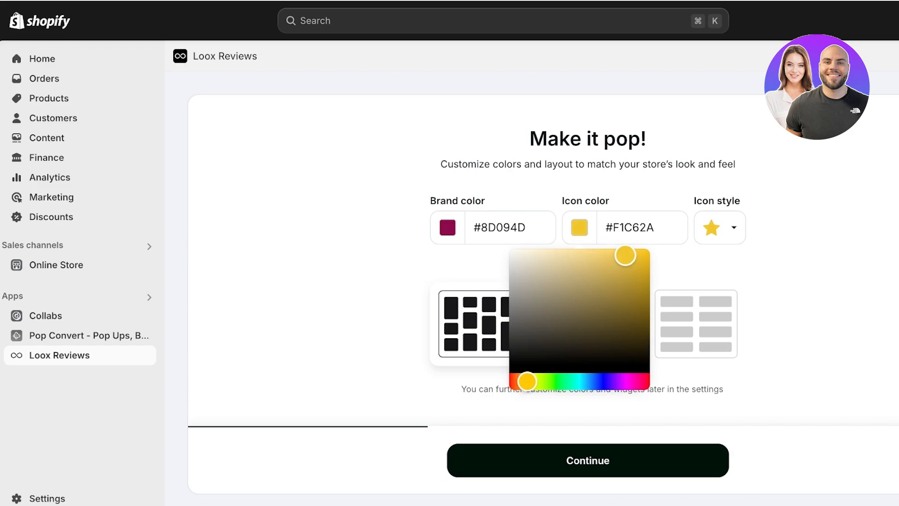
# - Try the rounded star as the icon style and switch back to the original pointed star
pyautogui.click(720, 227)
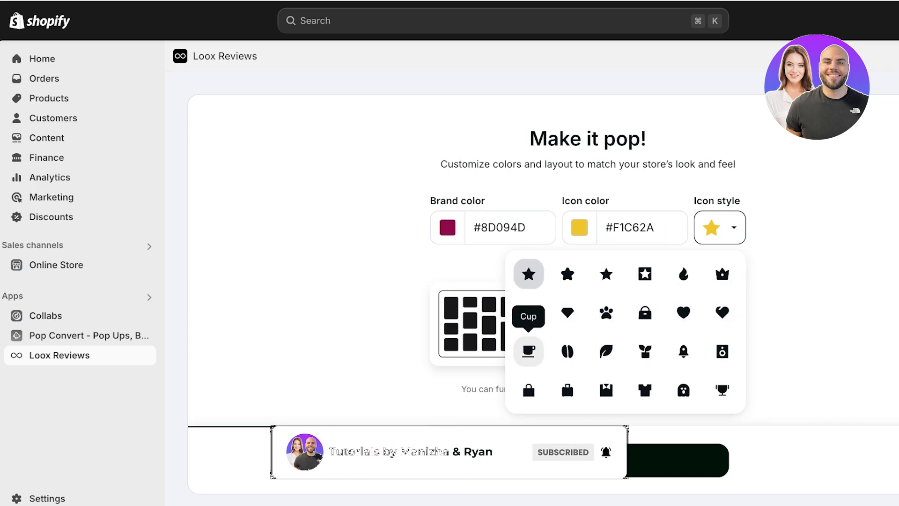
pyautogui.click(567, 274)
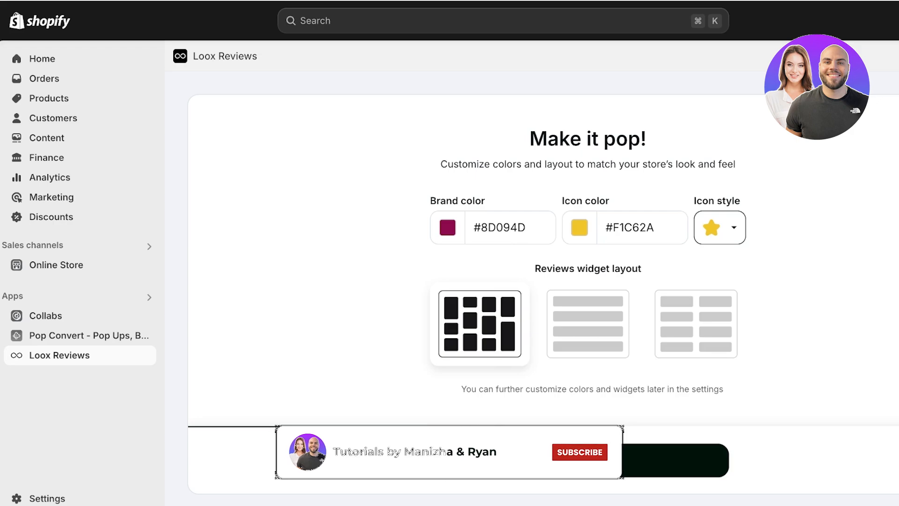
pyautogui.click(719, 228)
pyautogui.click(529, 274)
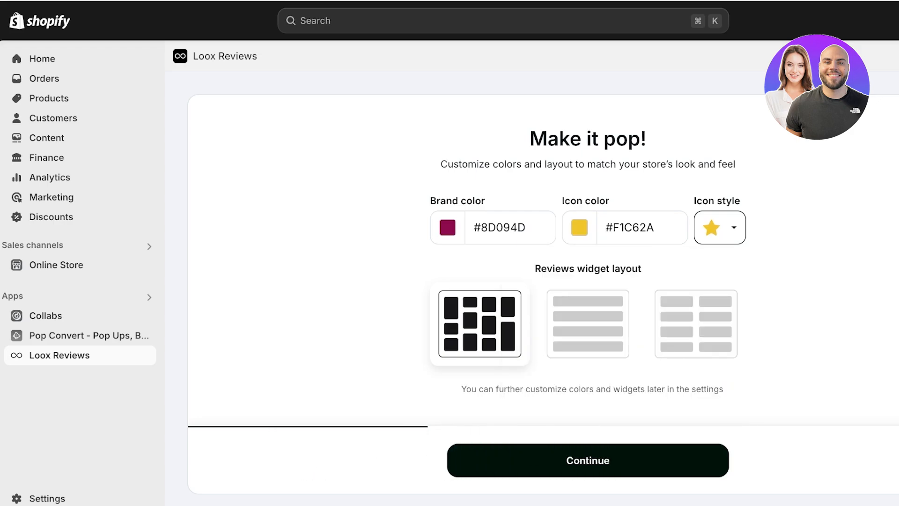
# - Set the icon style to the rounded star and choose the single-column list as the reviews widget layout
pyautogui.click(720, 228)
pyautogui.click(567, 274)
pyautogui.click(587, 323)
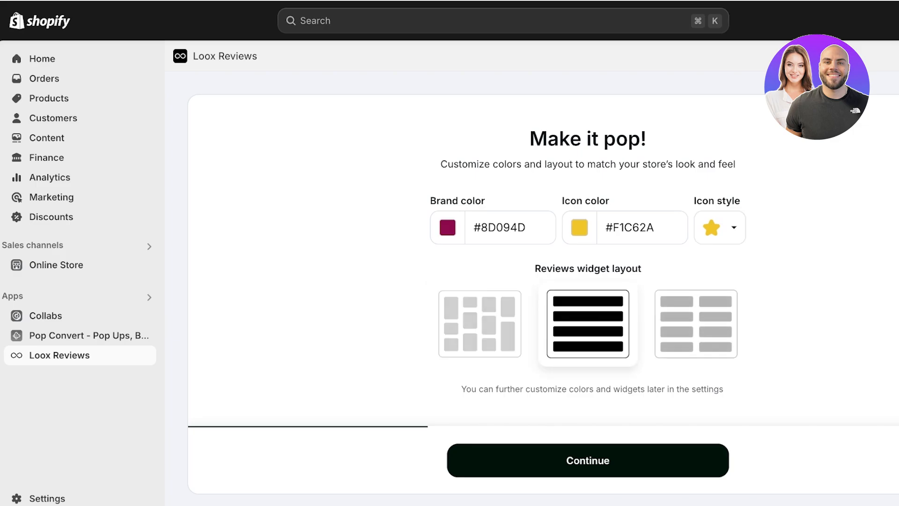
# - Choose the multi-column masonry grid as the reviews widget layout and continue the setup
pyautogui.click(696, 323)
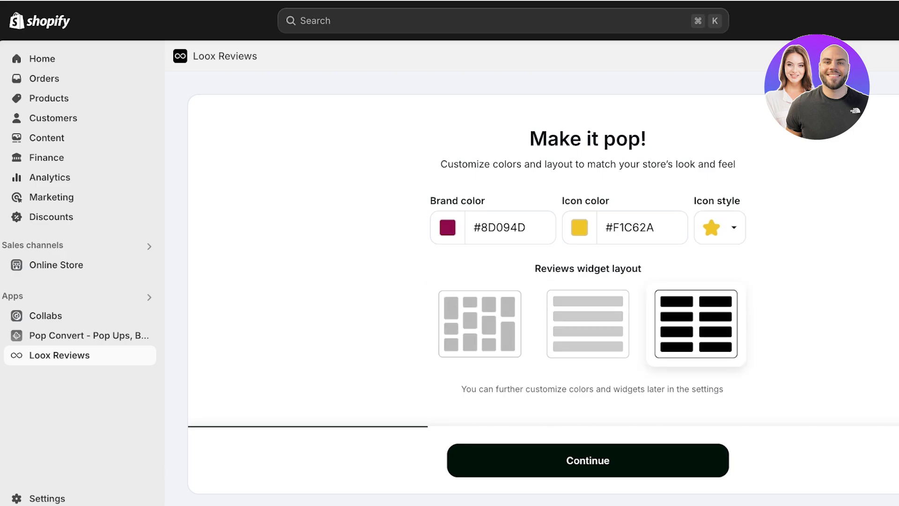
pyautogui.click(480, 324)
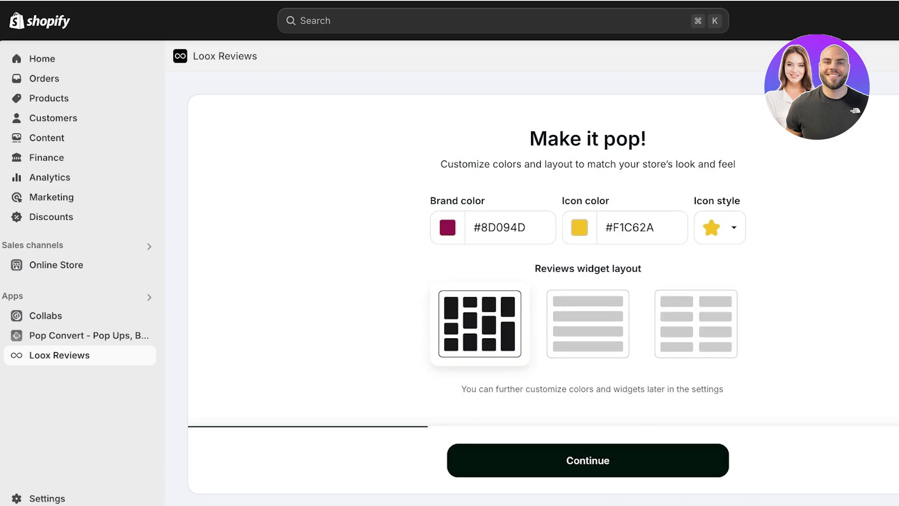
pyautogui.click(587, 460)
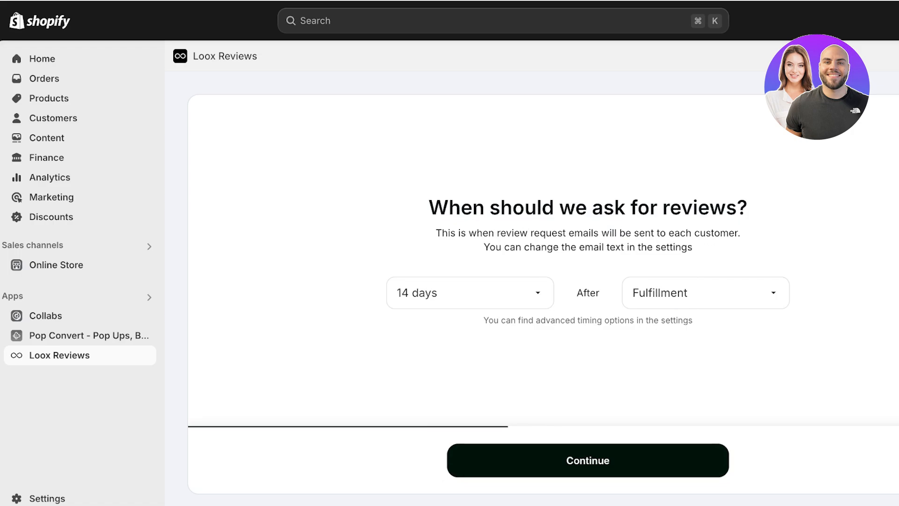
# - Schedule review request emails for 10 days after fulfillment and continue the setup
pyautogui.click(706, 293)
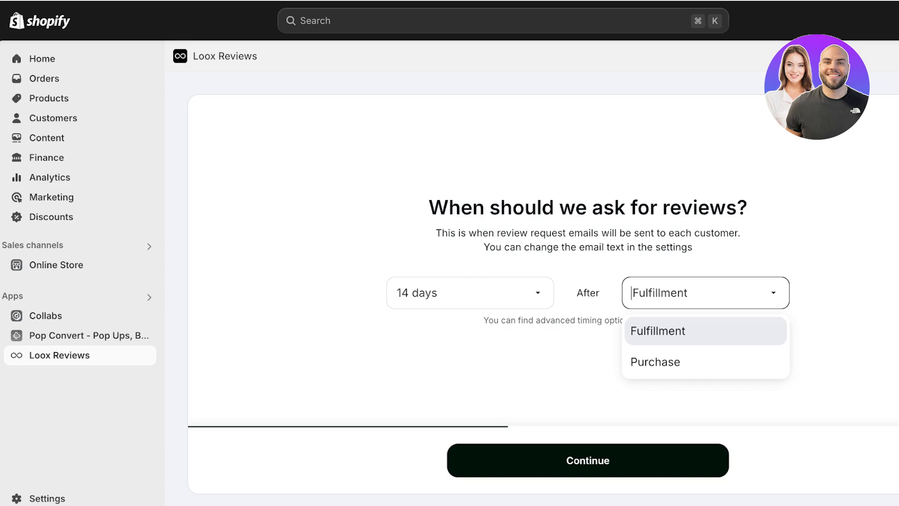
pyautogui.click(470, 293)
pyautogui.scroll(-2, 465, 360)
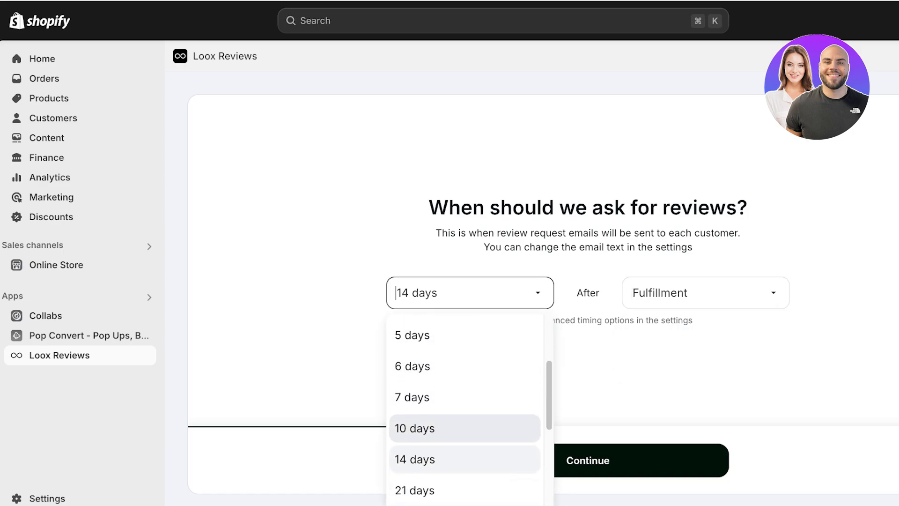
pyautogui.click(328, 375)
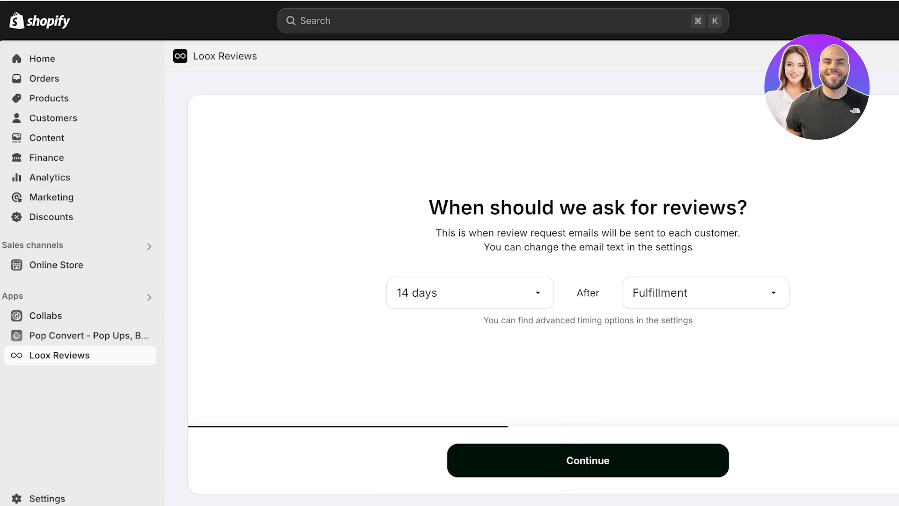
pyautogui.click(471, 292)
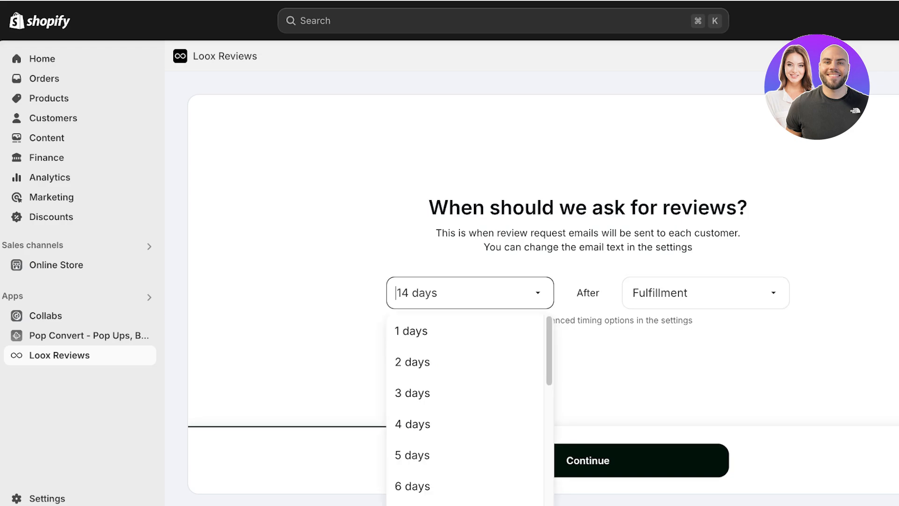
pyautogui.scroll(-2, 465, 424)
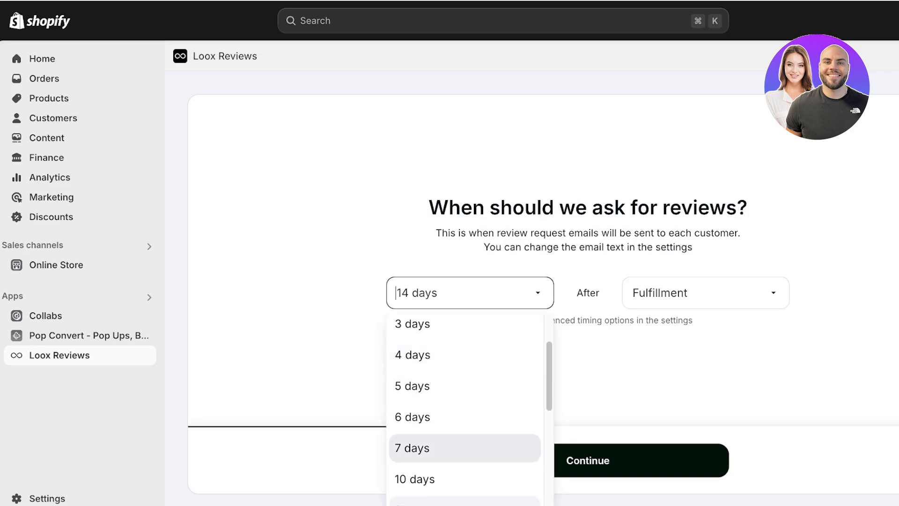
pyautogui.scroll(-1, 465, 478)
pyautogui.click(465, 476)
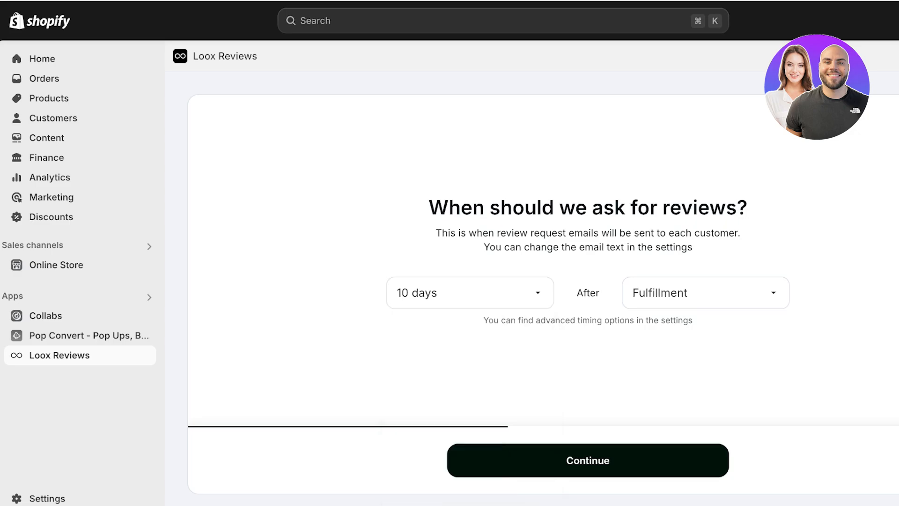
pyautogui.click(588, 461)
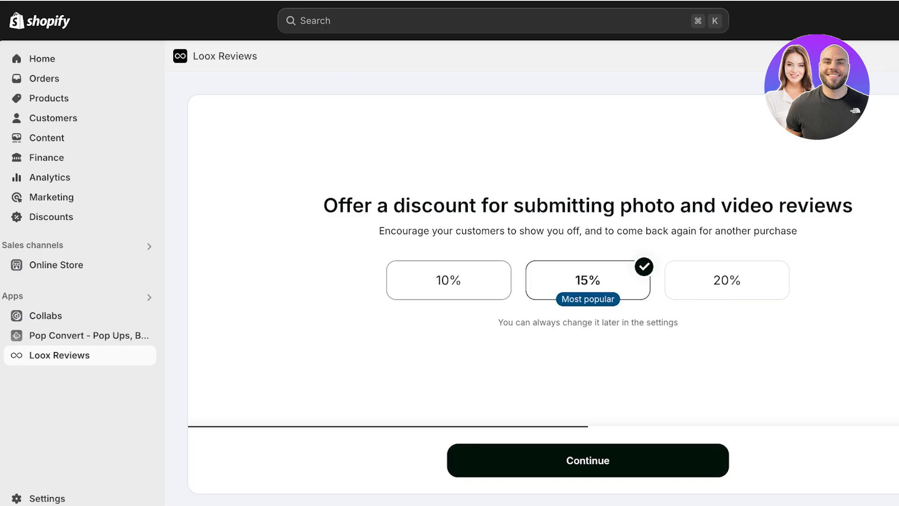
# - Offer a 10% discount for photo and video reviews and request reviews from past customers going 30 days back
pyautogui.click(448, 280)
pyautogui.click(587, 461)
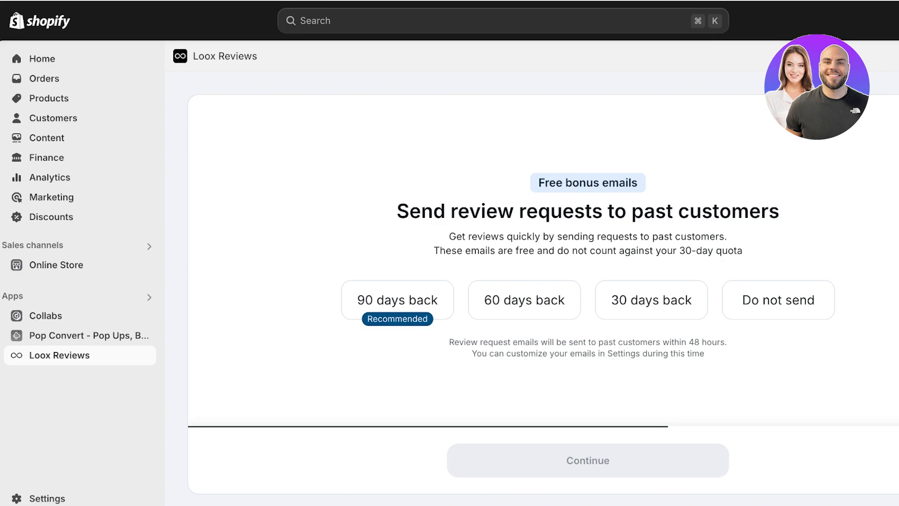
pyautogui.click(651, 300)
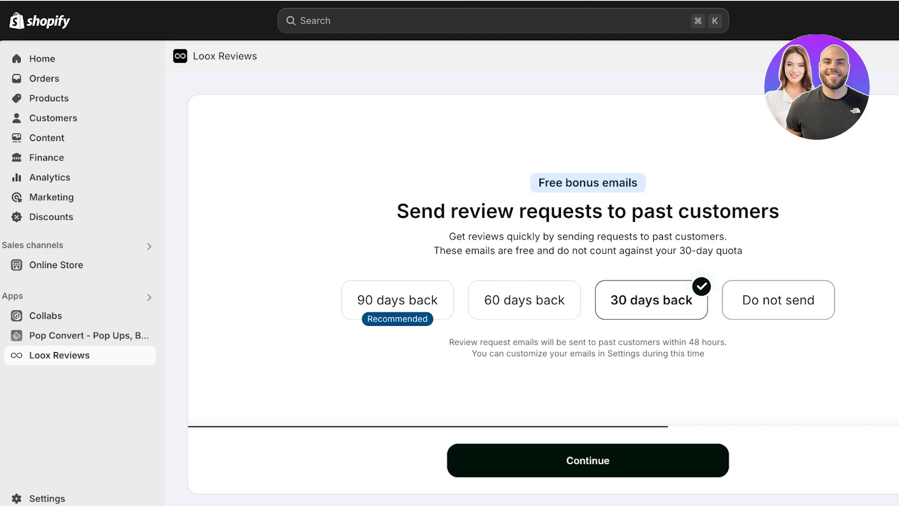
pyautogui.click(587, 460)
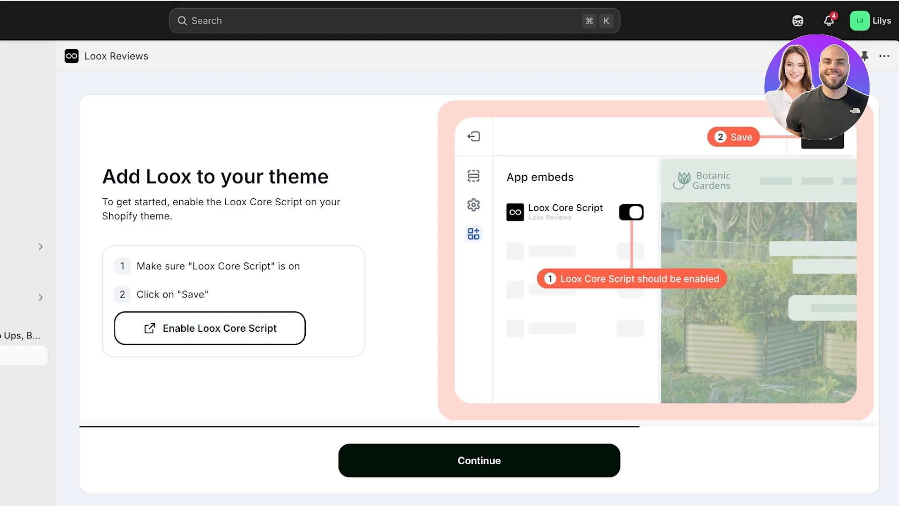
# - Enable the Loox Core Script in the store theme and continue the setup
pyautogui.click(210, 328)
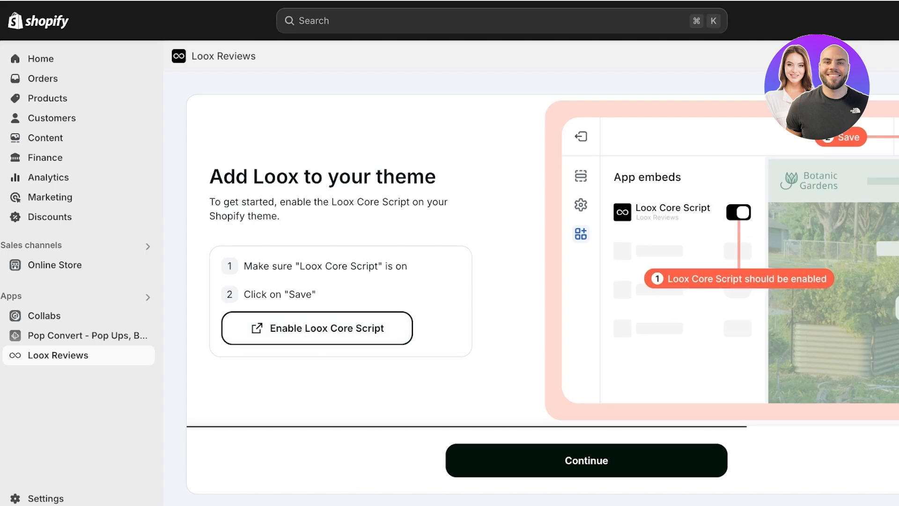
pyautogui.click(586, 460)
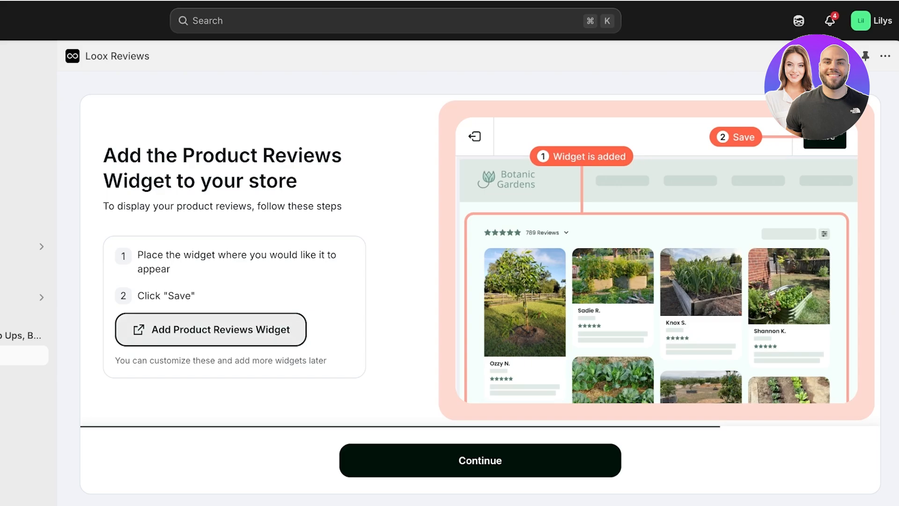
# - Add the Product Reviews Widget to the default product template and delete the empty Apps section above Related products
pyautogui.click(210, 330)
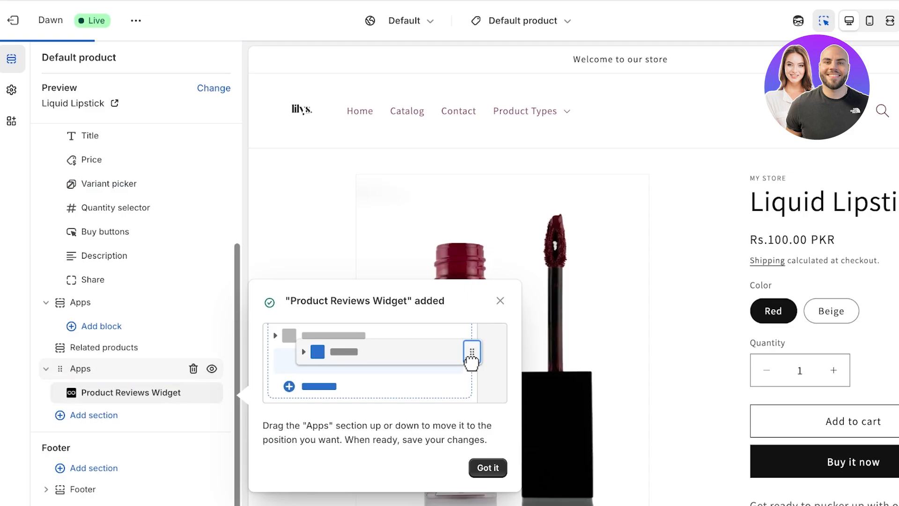
pyautogui.scroll(5, 142, 375)
pyautogui.scroll(-3, 131, 253)
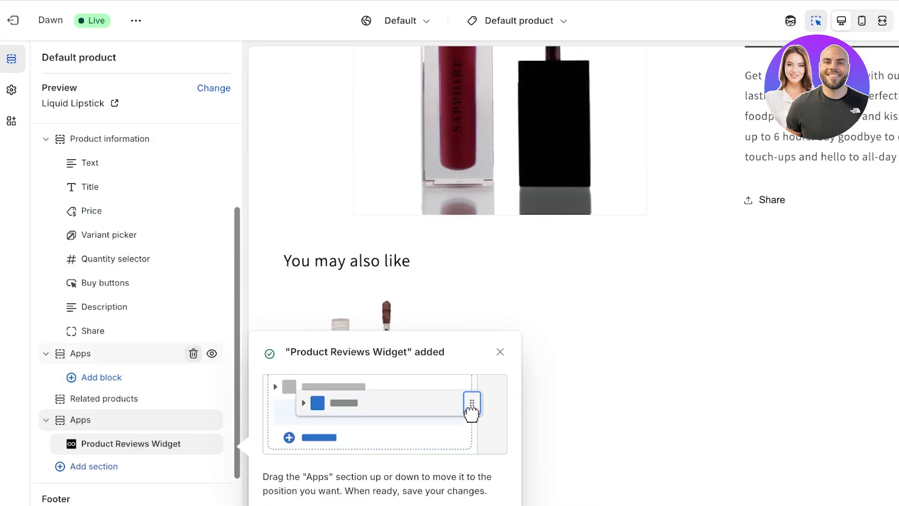
pyautogui.click(193, 353)
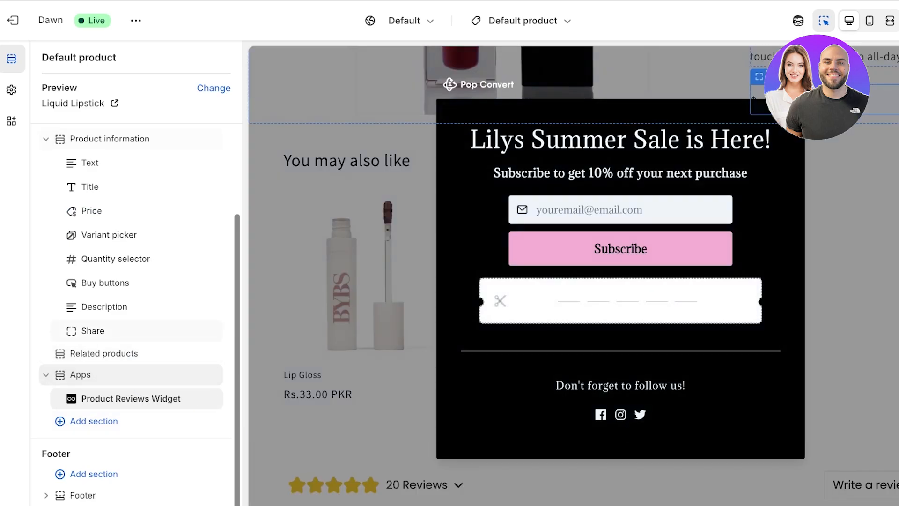
# - Dismiss the sale pop-up and examine the sample reviews and the widget's position on the Liquid Lipstick product page
pyautogui.click(791, 109)
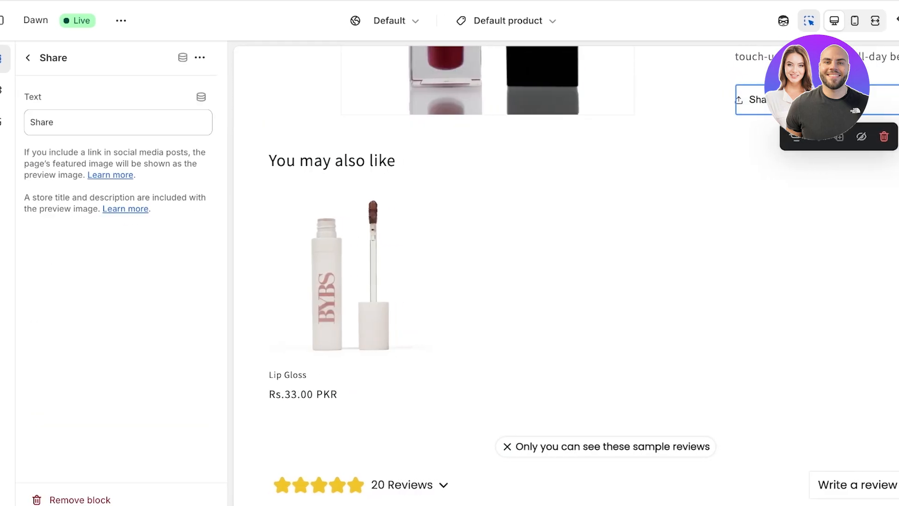
pyautogui.scroll(-7, 558, 281)
pyautogui.scroll(-3, 557, 281)
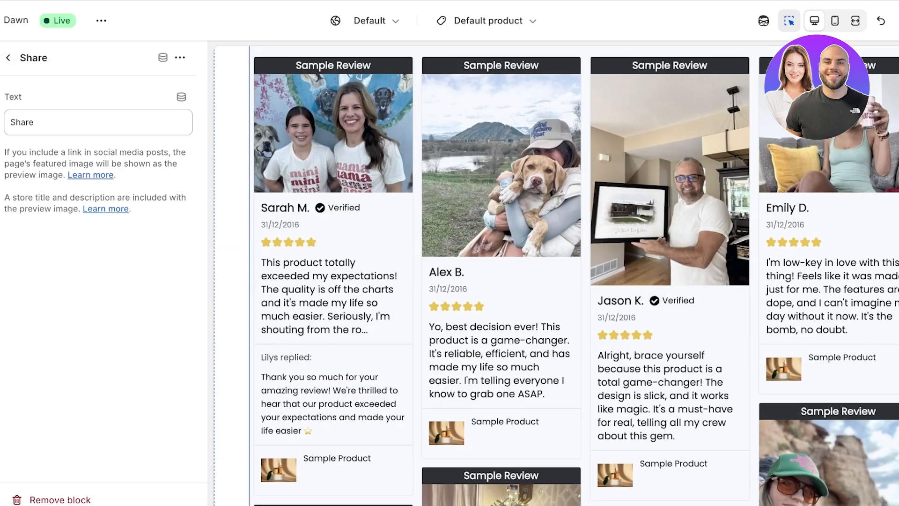
pyautogui.scroll(2, 557, 281)
pyautogui.click(558, 281)
pyautogui.scroll(12, 557, 281)
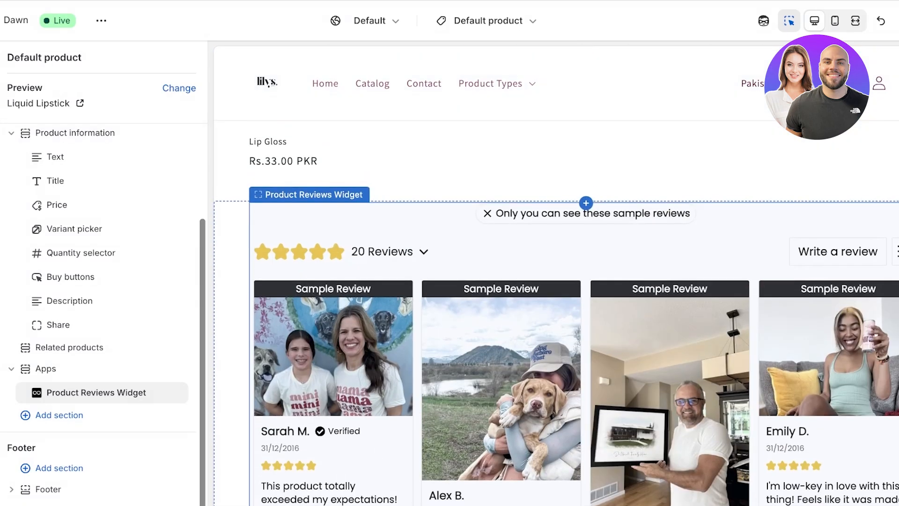
pyautogui.scroll(-6, 557, 281)
pyautogui.scroll(8, 557, 281)
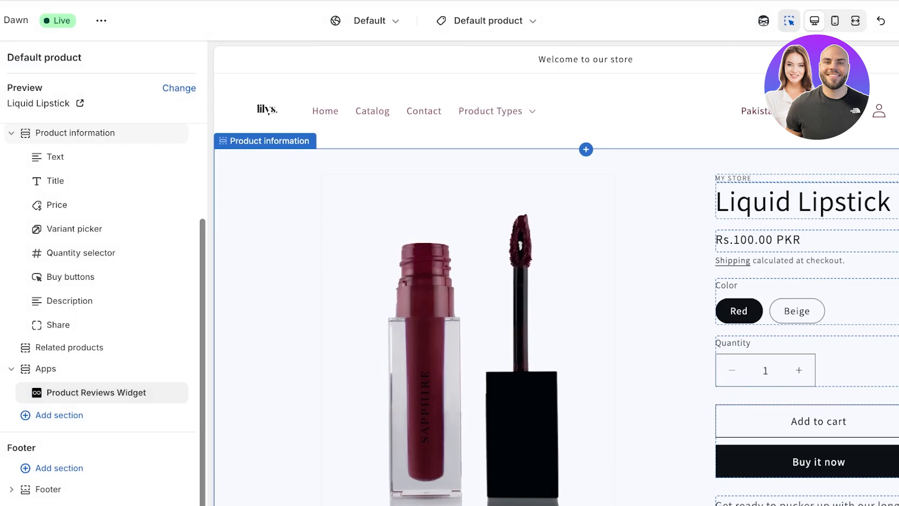
pyautogui.scroll(-7, 557, 281)
pyautogui.scroll(-3, 557, 281)
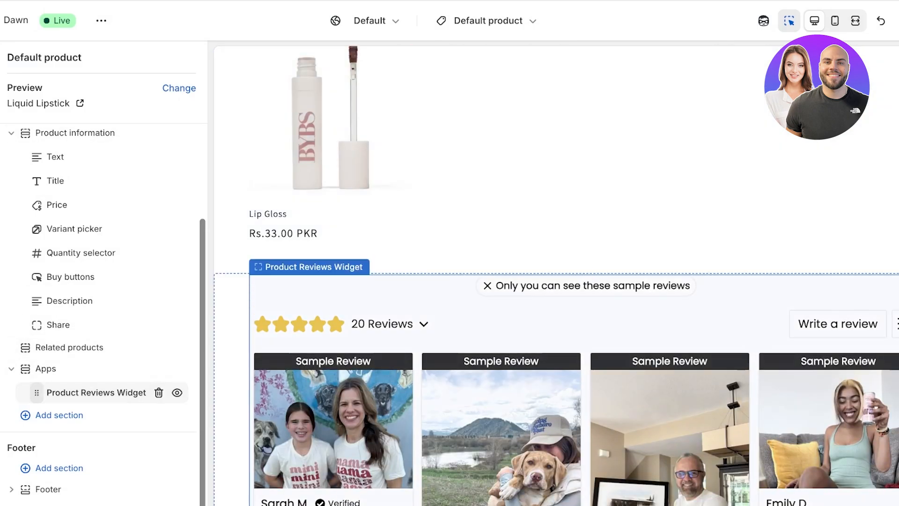
# - Move the Product Reviews Widget section above Related products, reduce the widget's maximum width slightly and continue the setup
pyautogui.moveTo(36, 393); pyautogui.dragTo(40, 365)
pyautogui.click(75, 395)
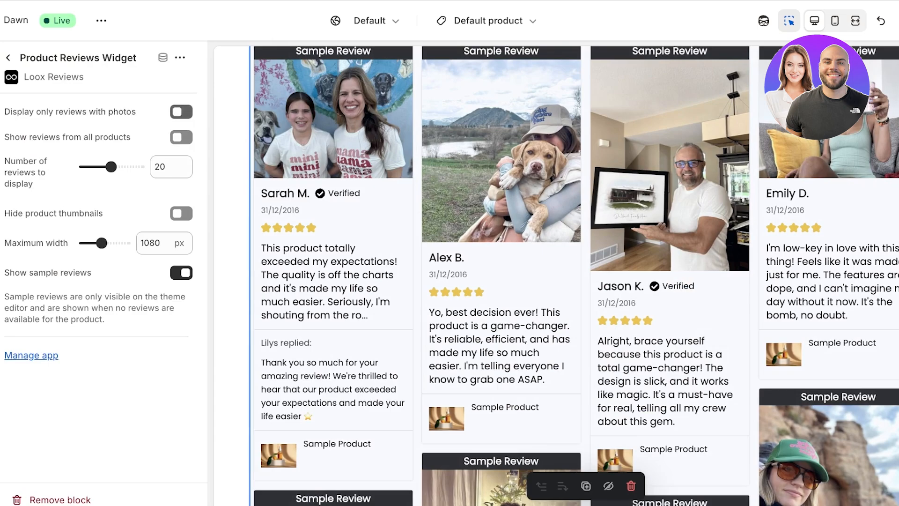
pyautogui.moveTo(101, 242); pyautogui.dragTo(98, 243)
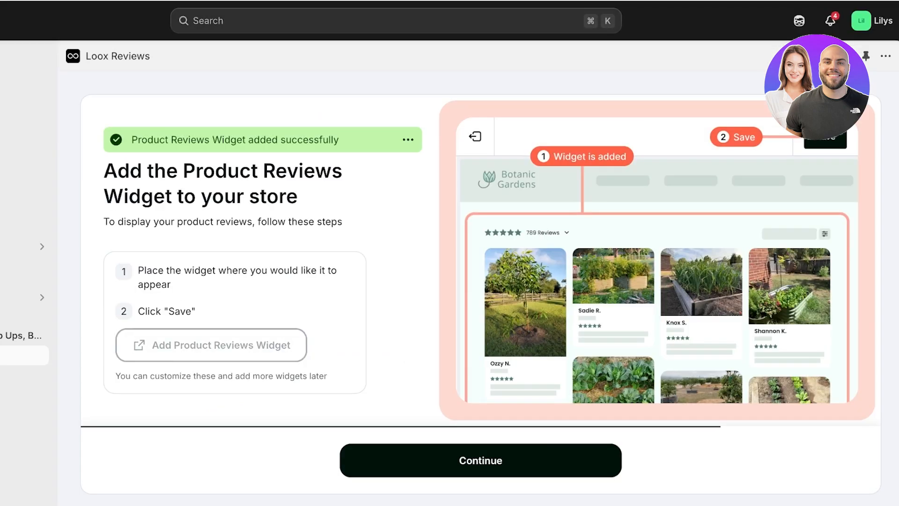
pyautogui.click(481, 460)
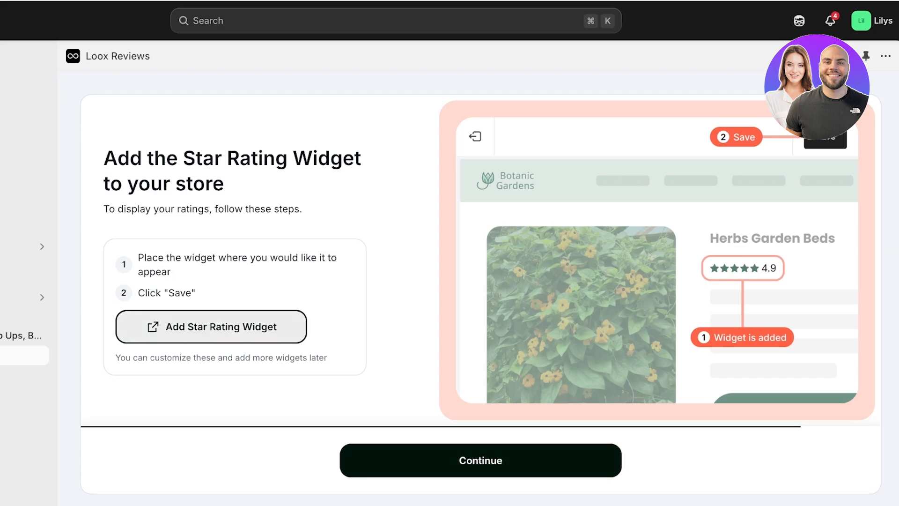
# - Add the Star Rating Widget to the product template, place it directly below the title and finish the setup
pyautogui.click(211, 327)
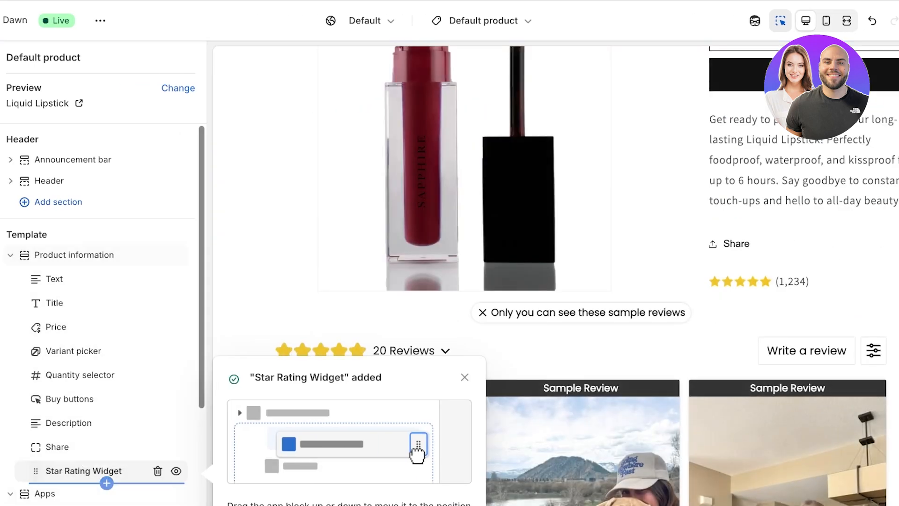
pyautogui.moveTo(35, 471); pyautogui.dragTo(35, 326)
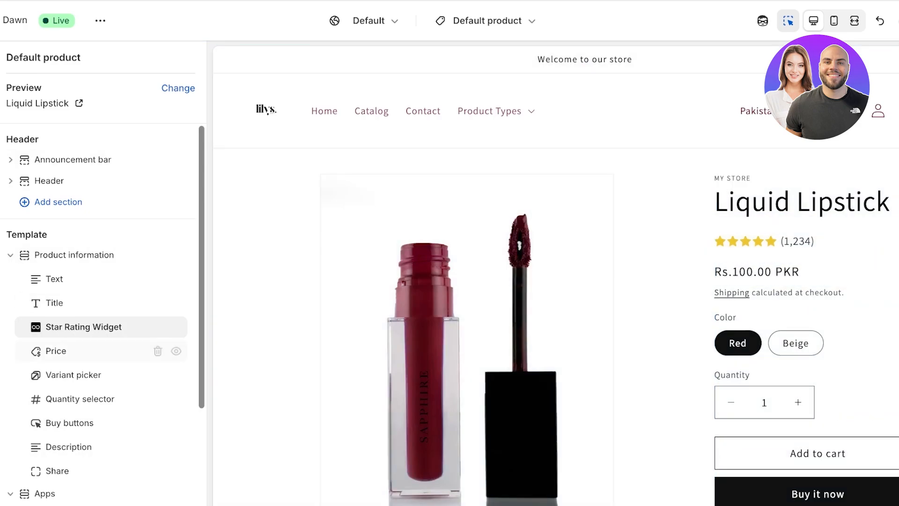
pyautogui.click(879, 20)
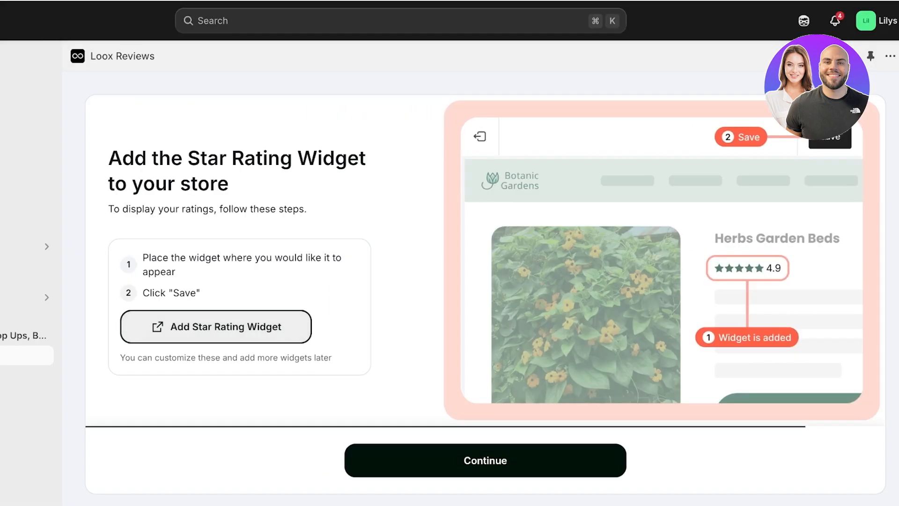
pyautogui.click(485, 461)
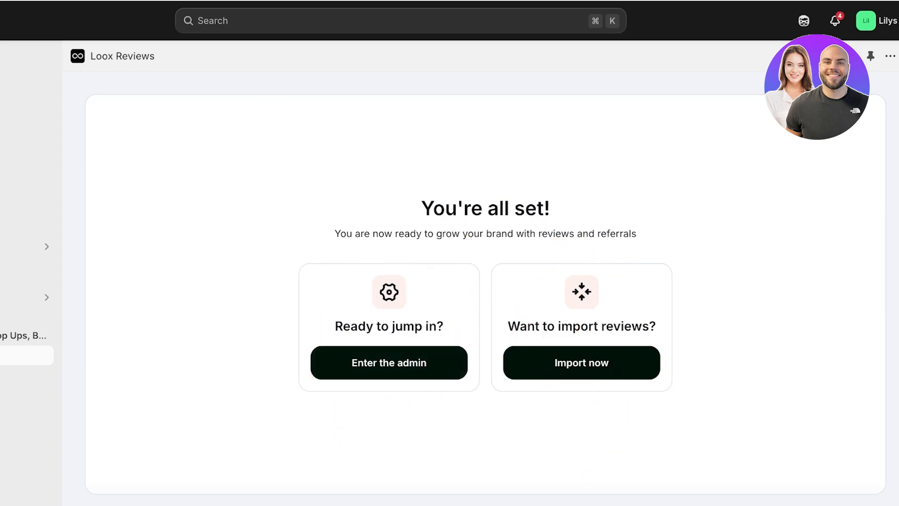
# - Enter the Loox admin, look through the performance overview and open the list of available reviews widgets
pyautogui.click(389, 363)
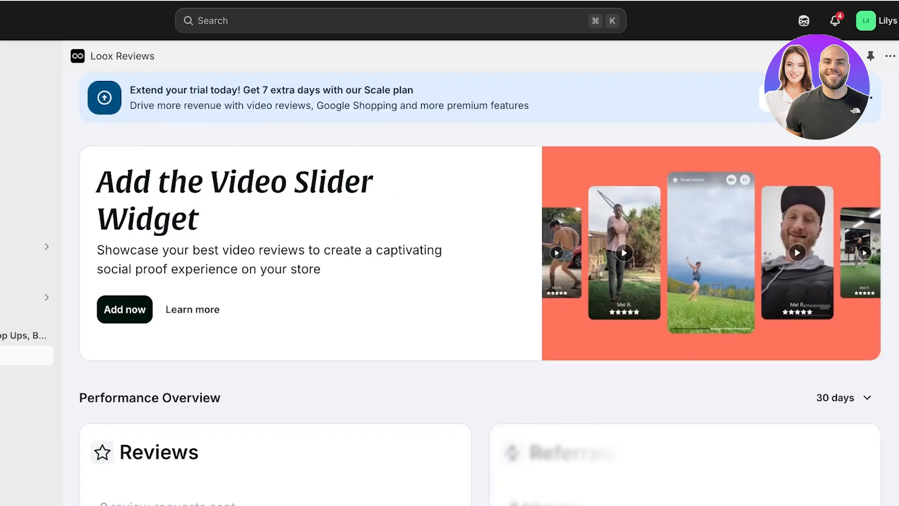
pyautogui.scroll(-8, 479, 288)
pyautogui.scroll(-2, 478, 288)
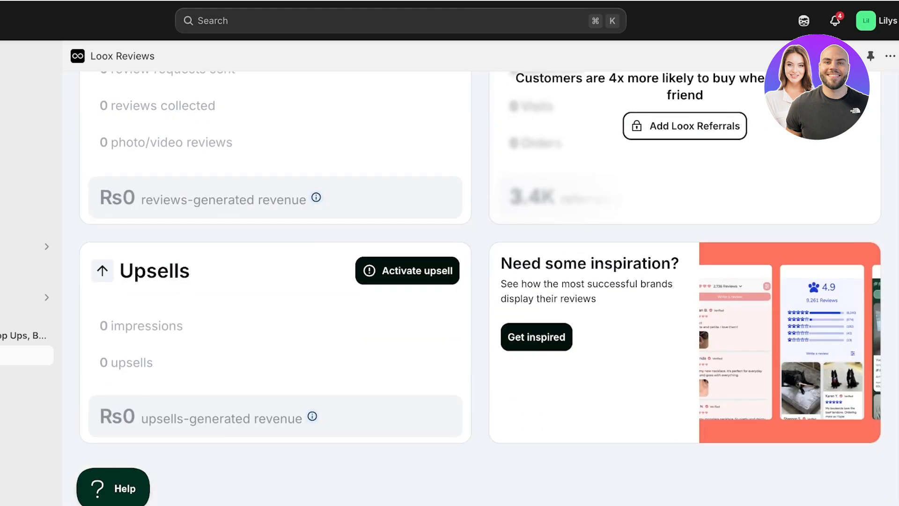
pyautogui.scroll(6, 478, 288)
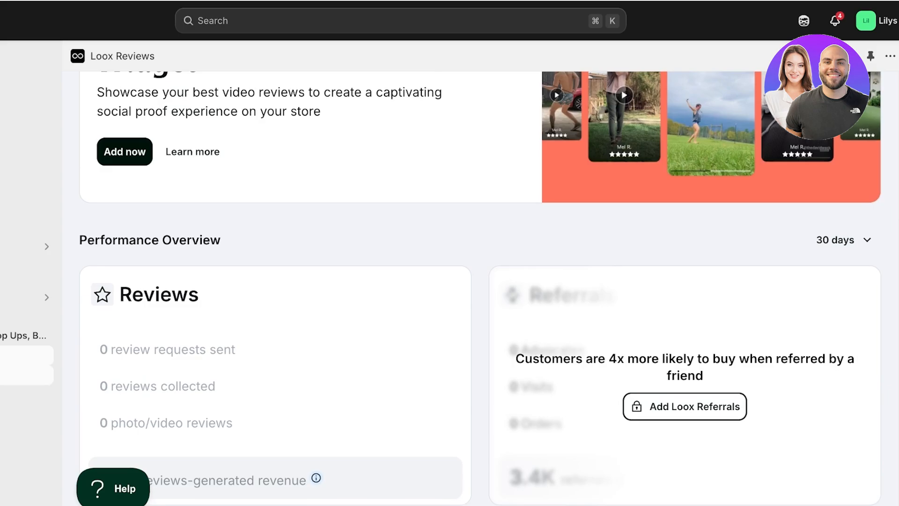
pyautogui.click(26, 375)
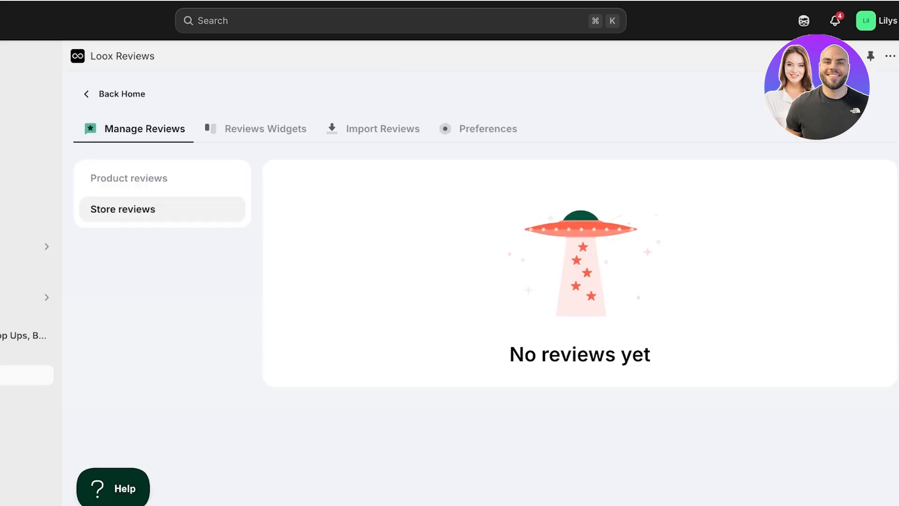
pyautogui.click(265, 128)
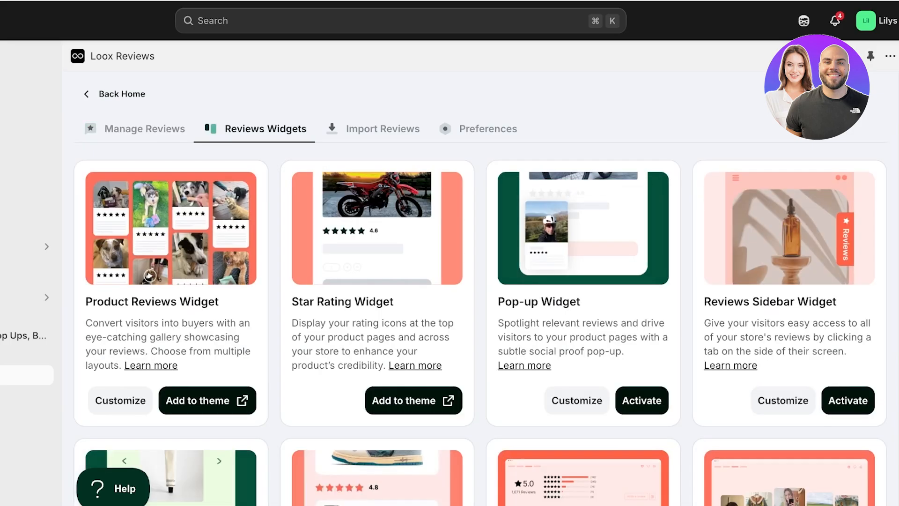
# - Look through all available reviews widgets, from the Product Reviews Widget down to the Floating Product Reviews Widget
pyautogui.scroll(-3, 480, 281)
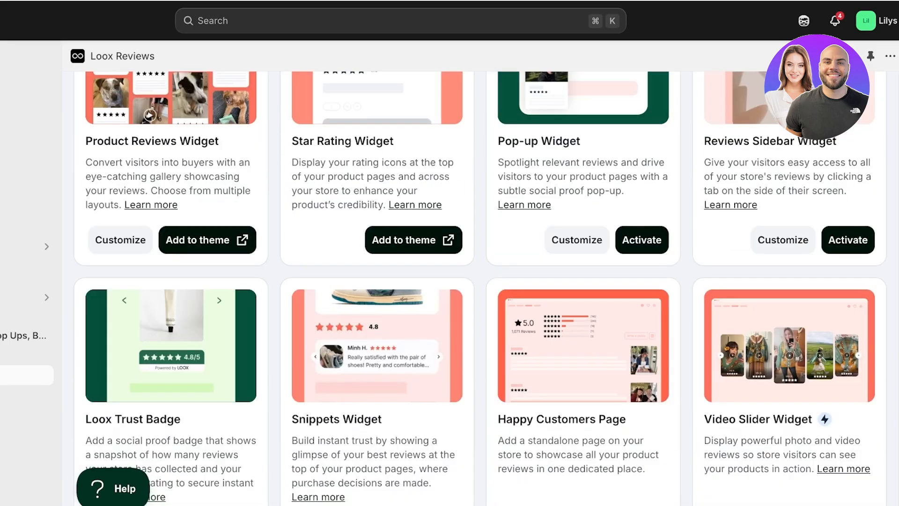
pyautogui.scroll(3, 480, 281)
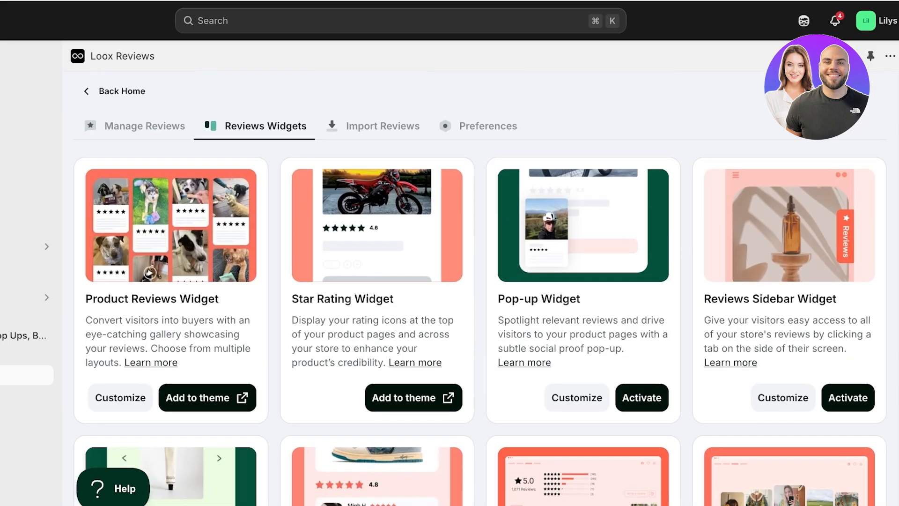
pyautogui.scroll(-1, 480, 281)
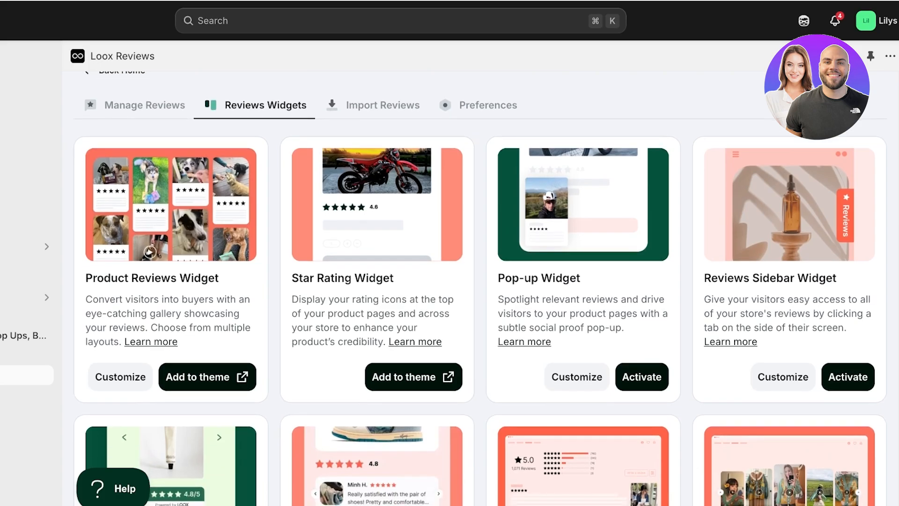
pyautogui.scroll(-5, 480, 281)
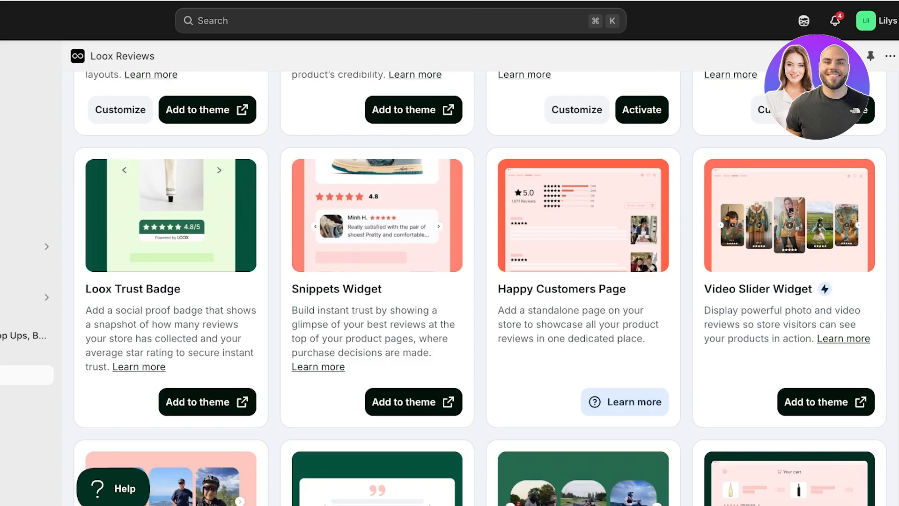
pyautogui.scroll(-2, 480, 281)
pyautogui.scroll(-3, 480, 281)
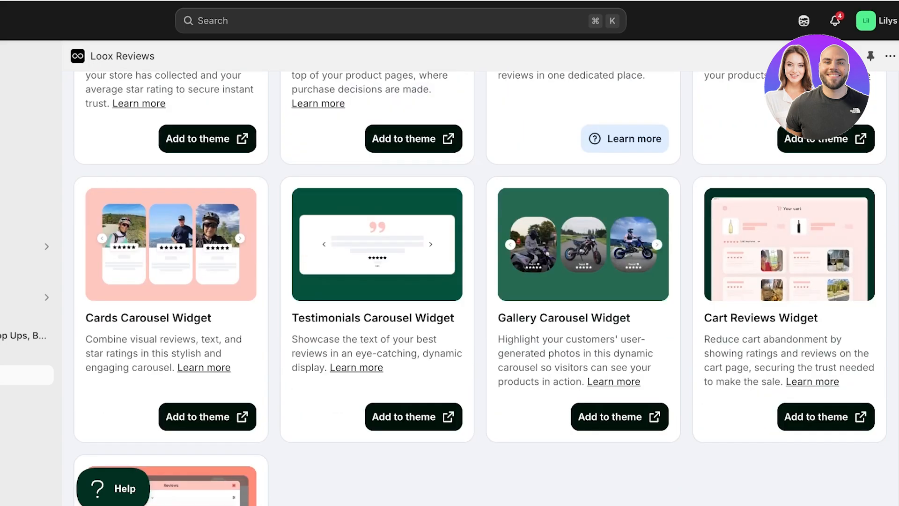
pyautogui.scroll(-6, 480, 281)
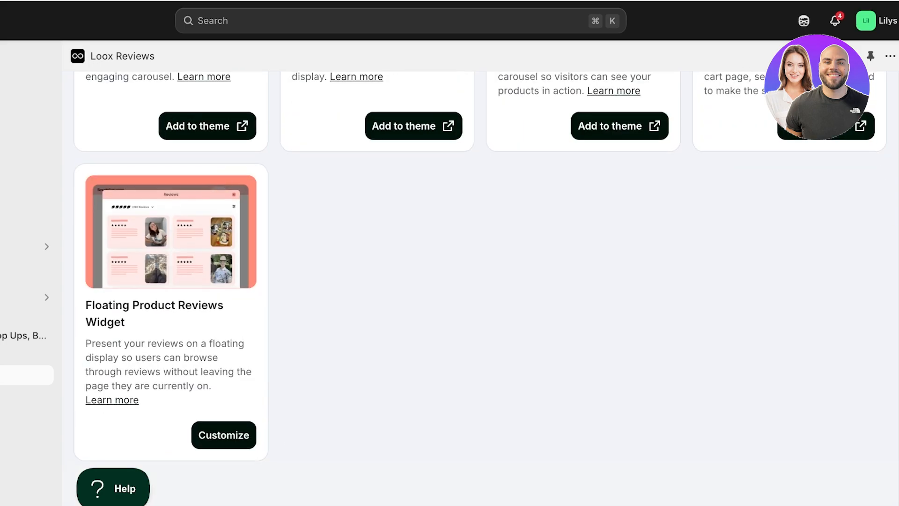
pyautogui.scroll(6, 480, 281)
pyautogui.scroll(9, 480, 281)
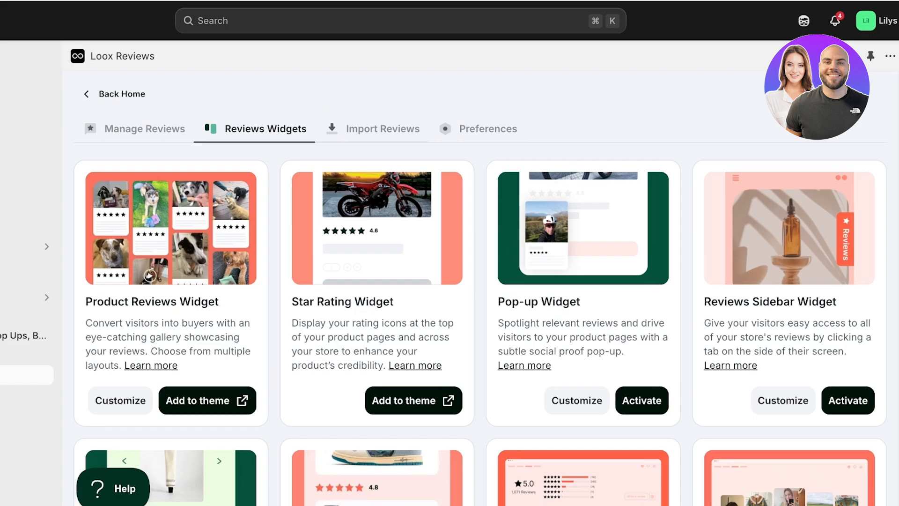
# - Examine the options for importing reviews from AliExpress and from other review apps
pyautogui.click(383, 128)
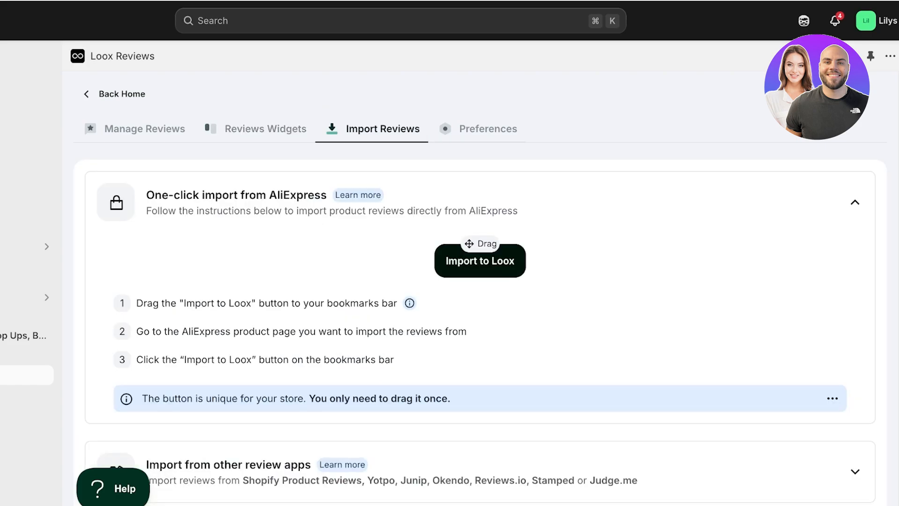
pyautogui.scroll(-3, 468, 281)
pyautogui.scroll(3, 480, 128)
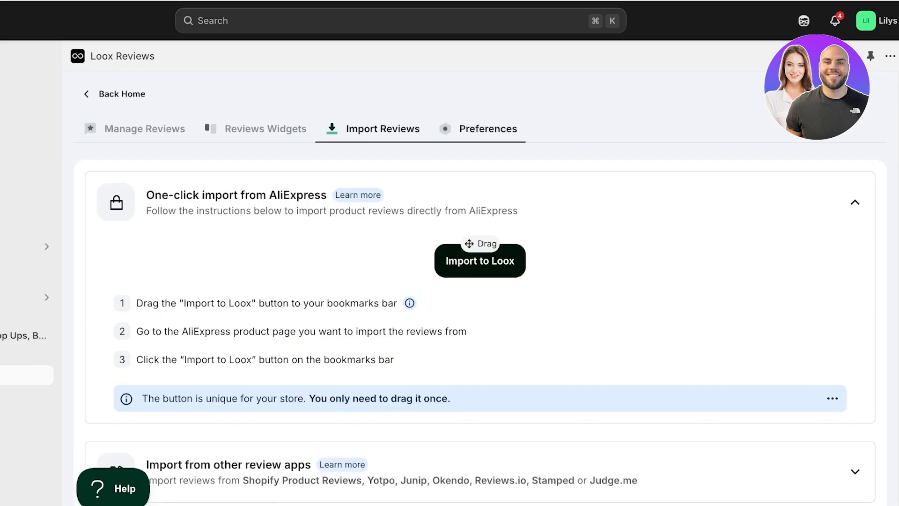
# - Review the email and scheduling preferences for review requests and open the review form preferences
pyautogui.click(488, 129)
pyautogui.scroll(-7, 575, 328)
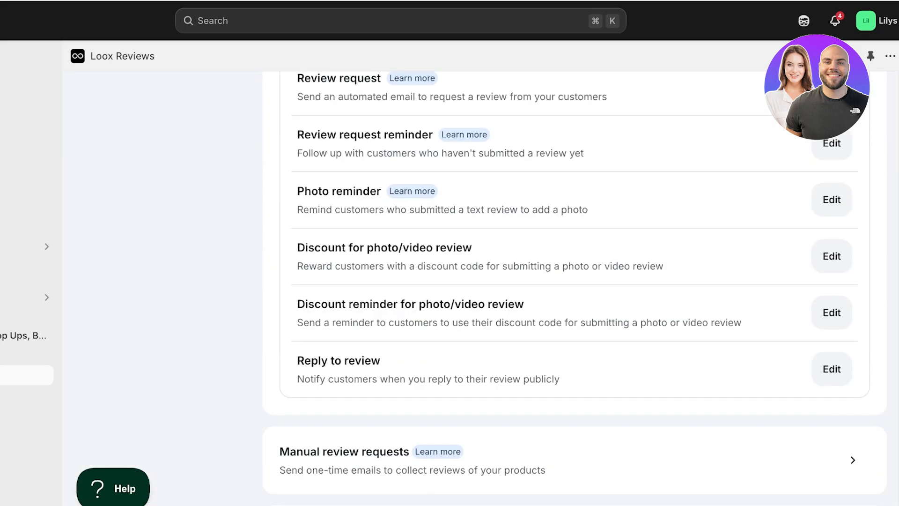
pyautogui.scroll(7, 574, 281)
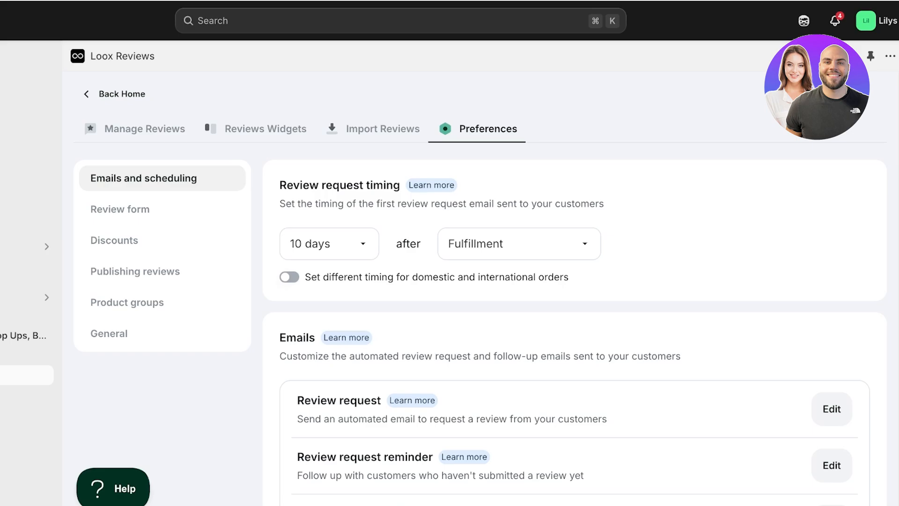
pyautogui.click(120, 209)
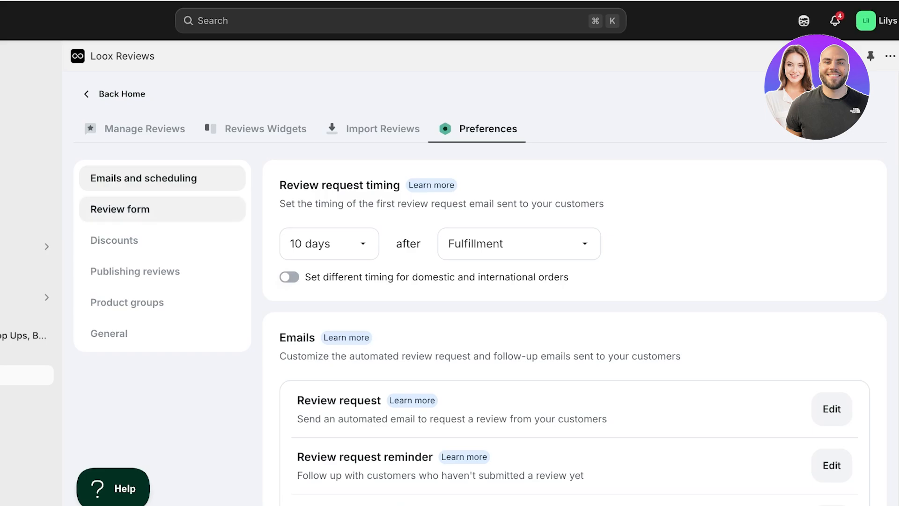
# - Disable the discount for photo/video reviews in the discount preferences, save the change and return to the Loox Reviews home page
pyautogui.click(114, 240)
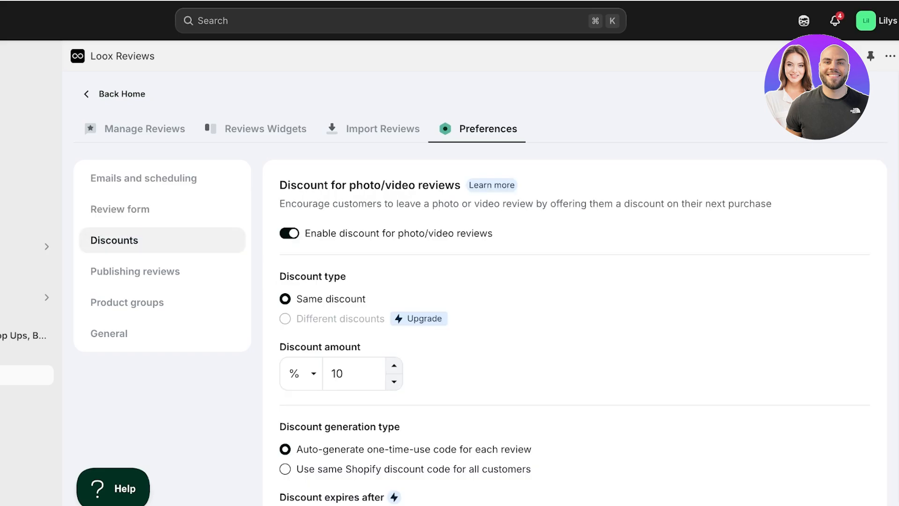
pyautogui.doubleClick(342, 374)
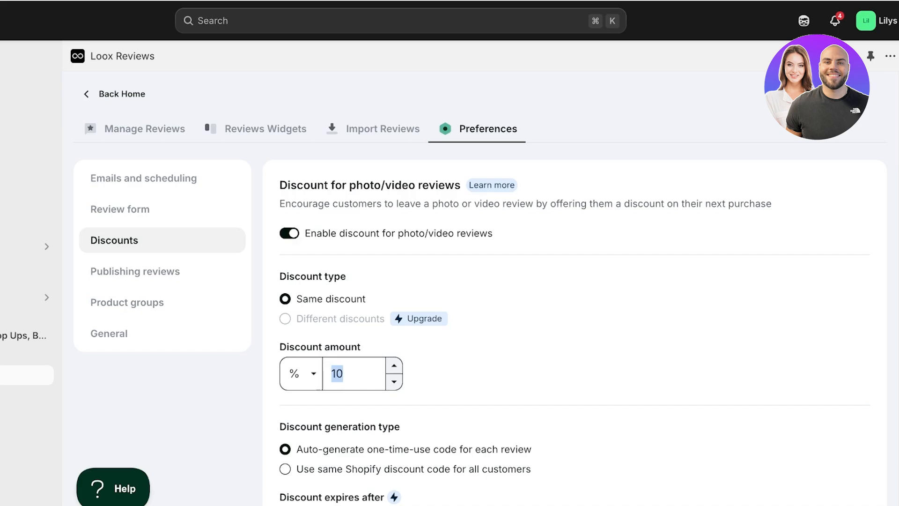
pyautogui.scroll(-1, 342, 374)
pyautogui.click(289, 205)
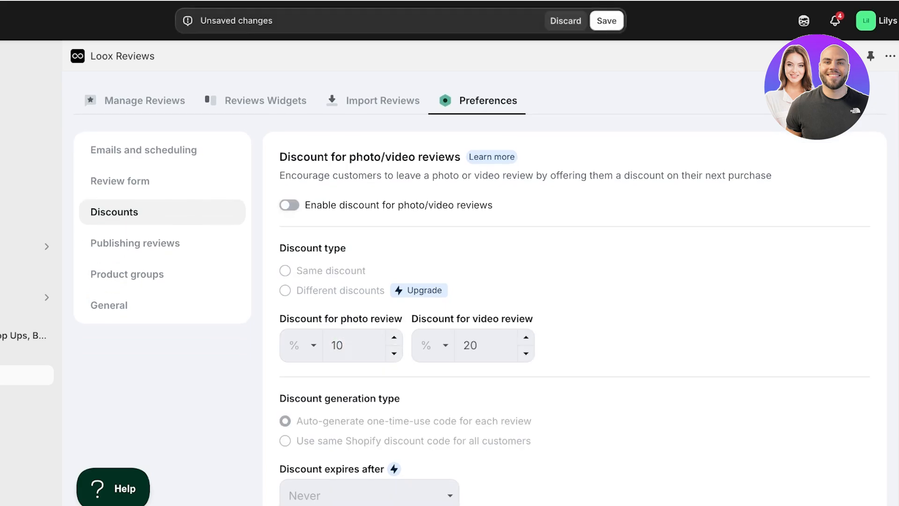
pyautogui.click(607, 21)
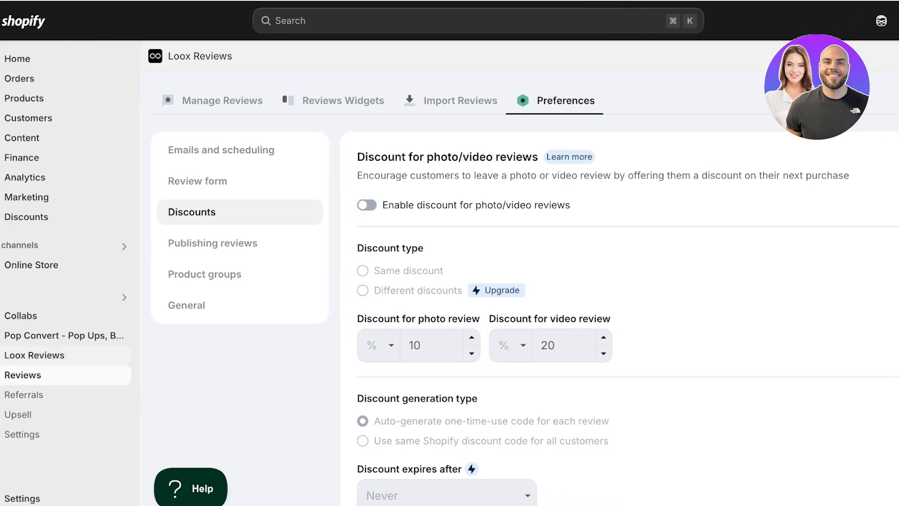
pyautogui.click(58, 355)
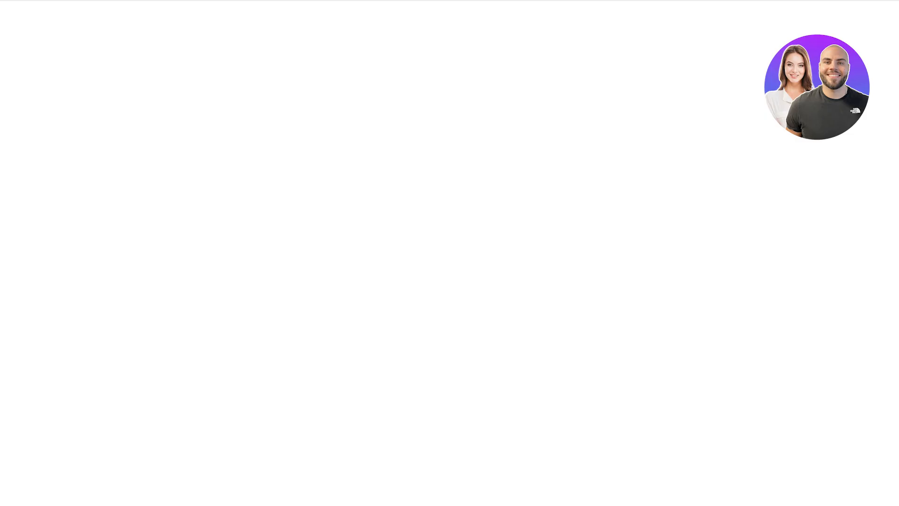